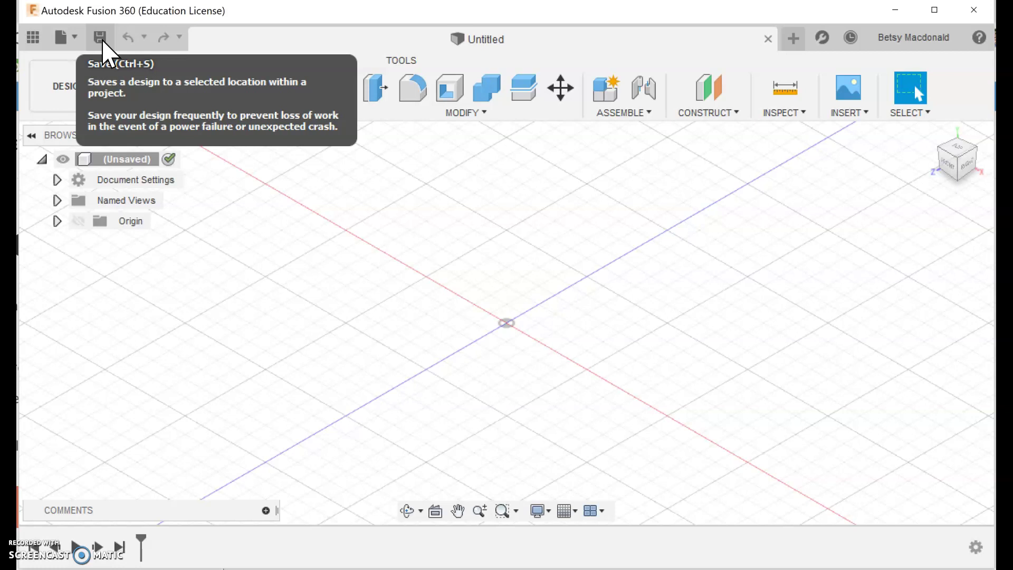
- Open the saved mug v1 design from the project's files, then close the Data Panel
left_click(34, 38)
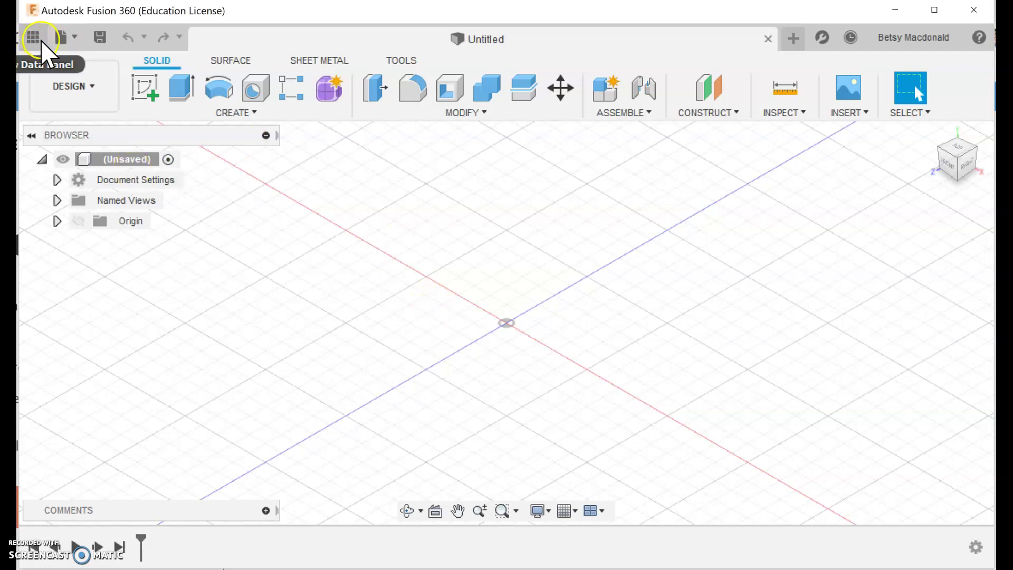
left_click(34, 41)
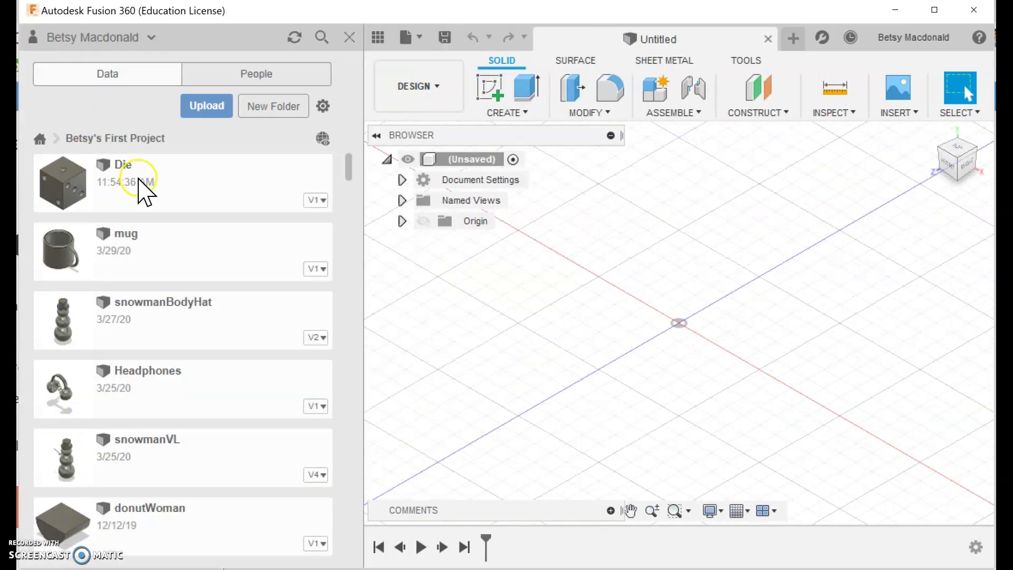
left_click(176, 513)
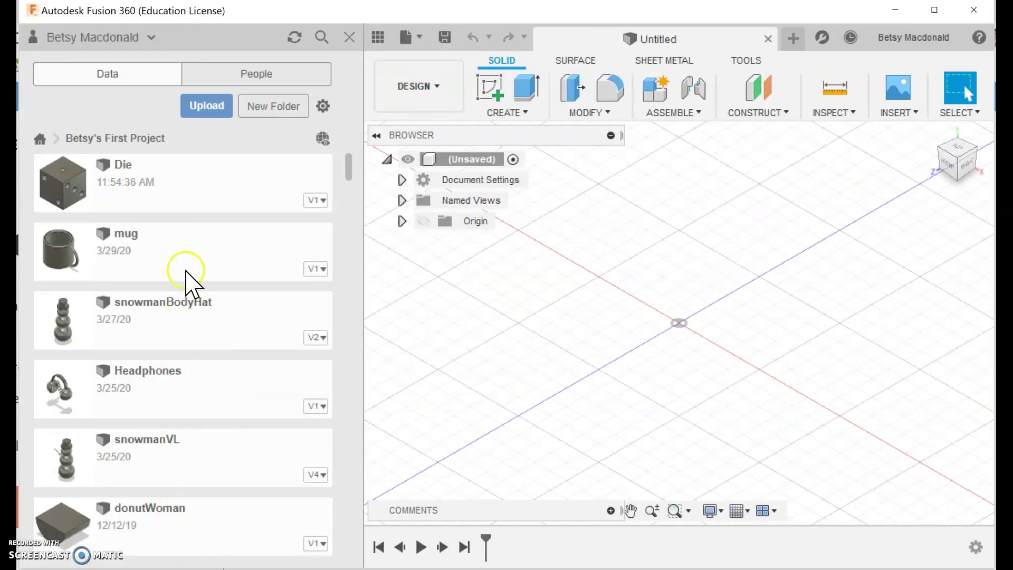
left_click(102, 233)
double_click(133, 254)
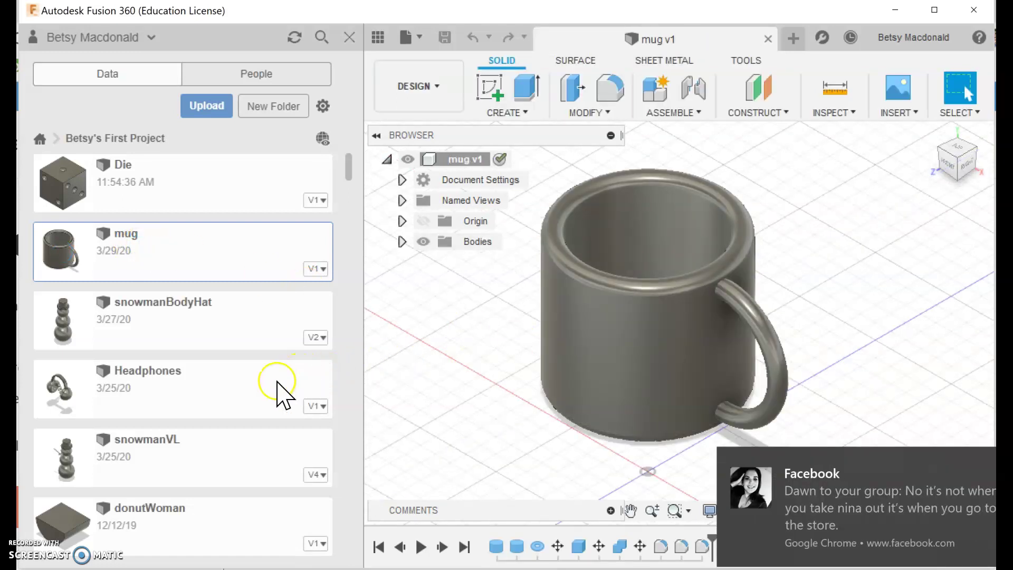
left_click(984, 464)
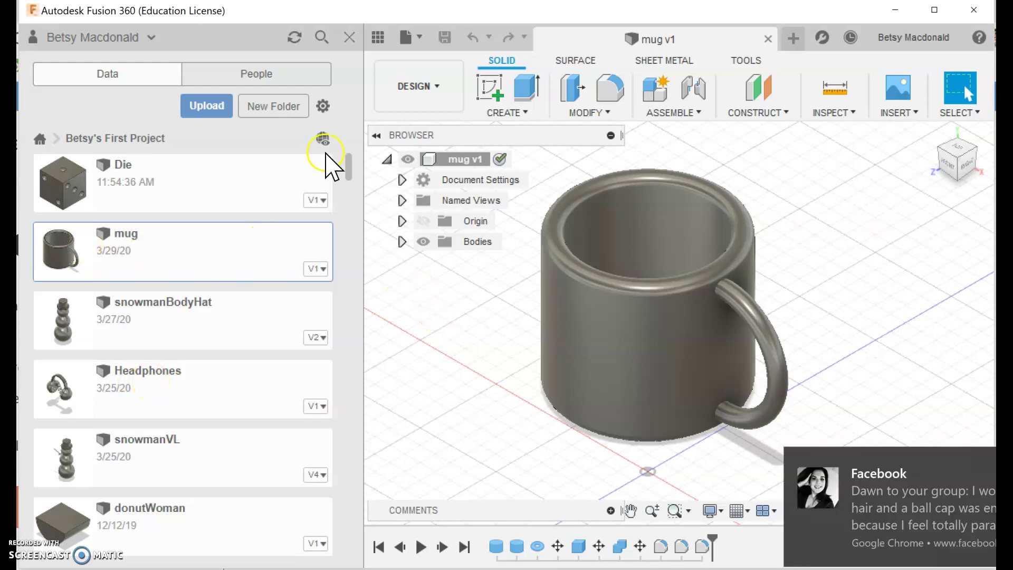
left_click(349, 36)
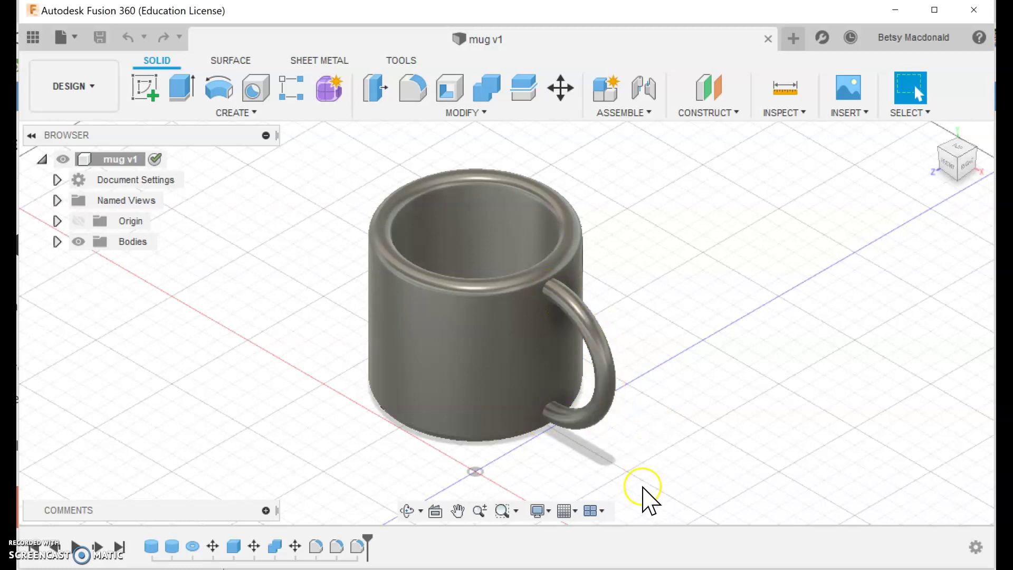
- Orbit to a low side view and highlight Body2 (cup) and Body3 (handle) in the Browser
left_click_drag(956, 158, 964, 214)
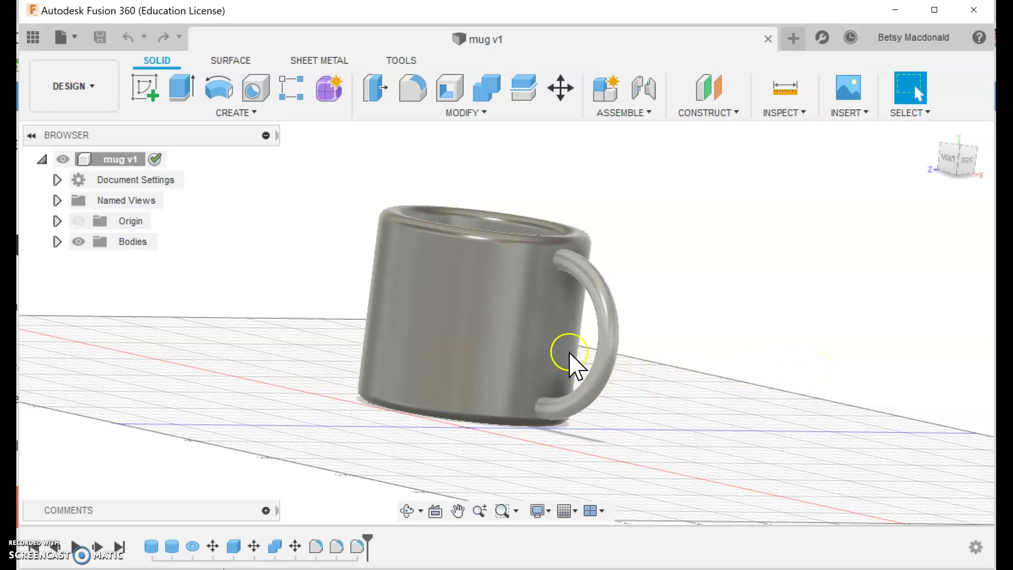
left_click(57, 242)
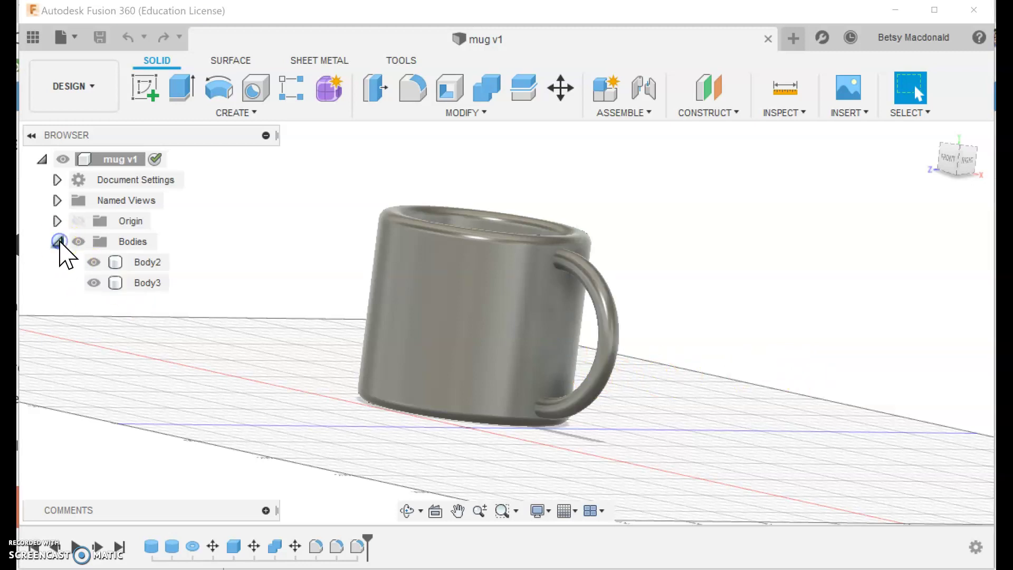
left_click(147, 262)
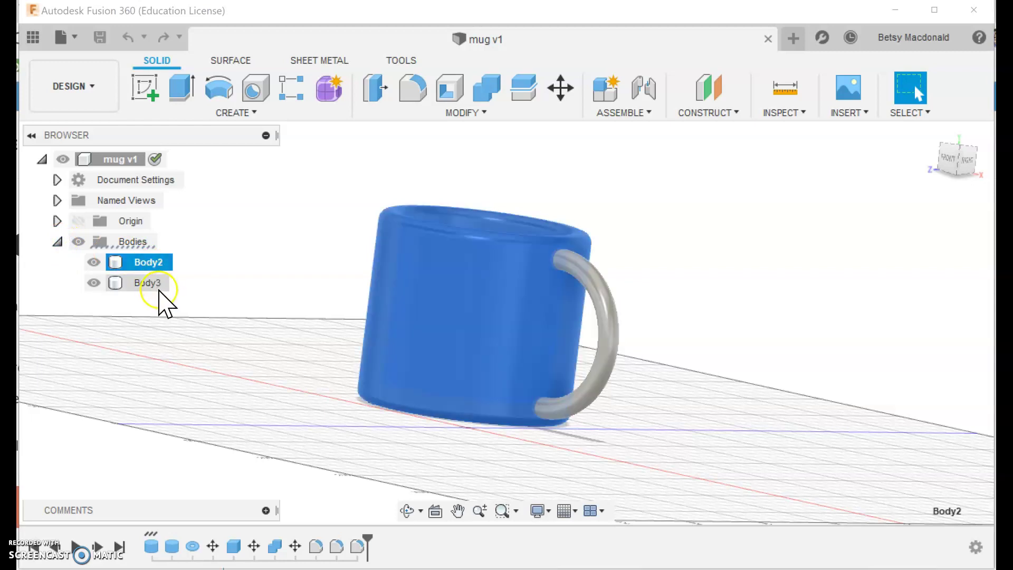
left_click(157, 288)
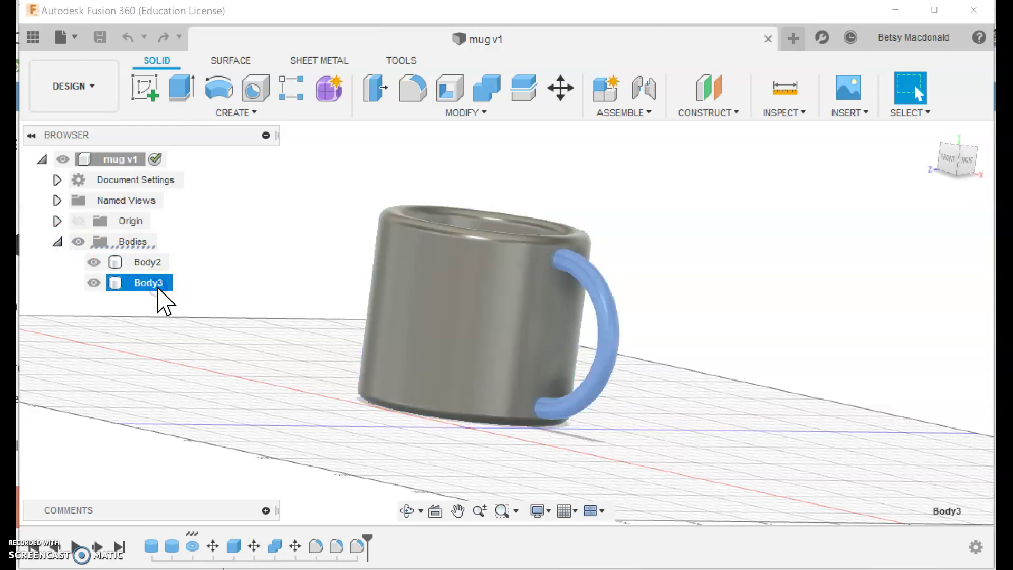
left_click(136, 341)
left_click(695, 51)
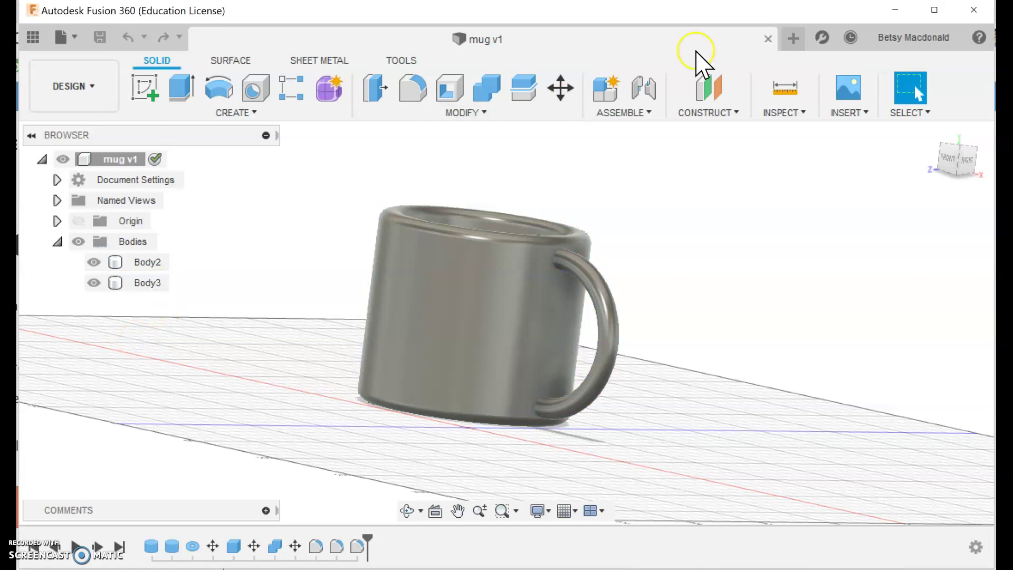
- Start a new blank design and try a cylinder on the ground plane, then cancel it
left_click(793, 39)
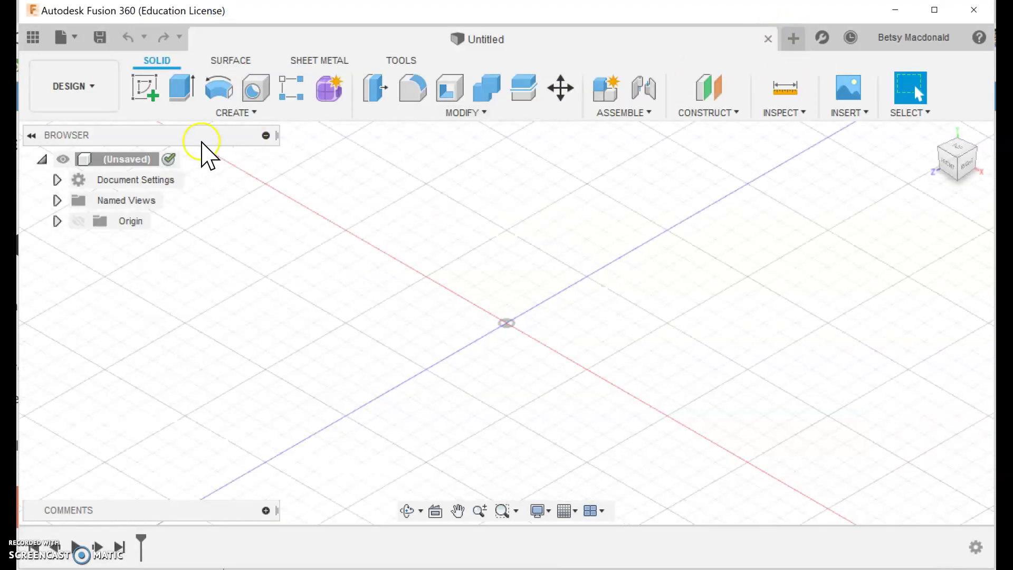
left_click(230, 112)
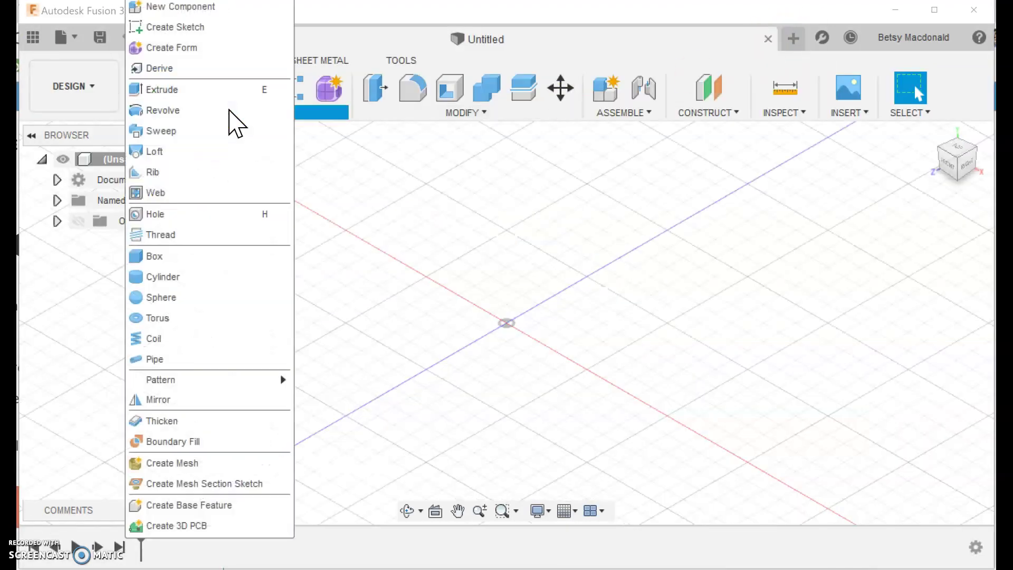
left_click(188, 275)
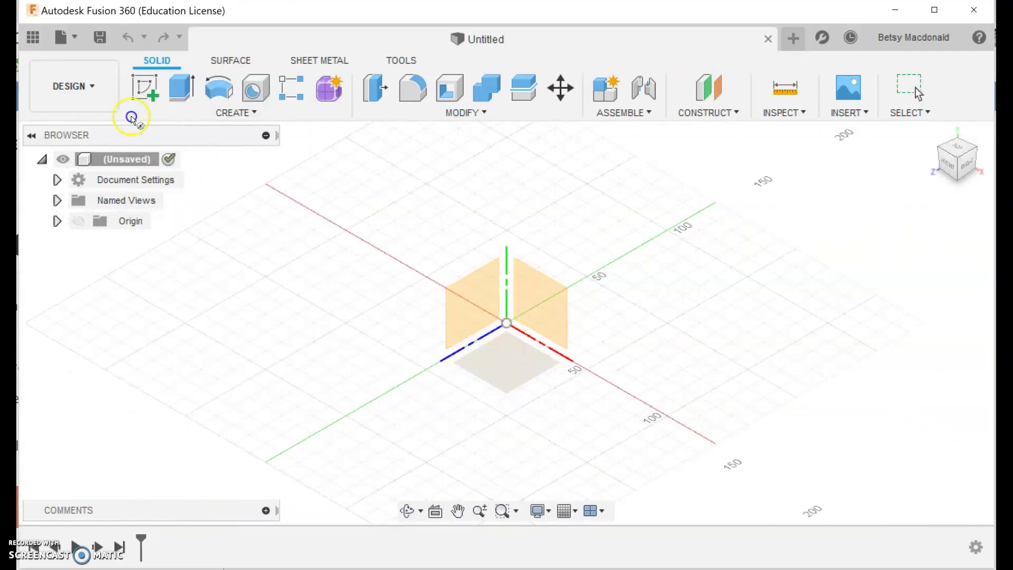
left_click(507, 363)
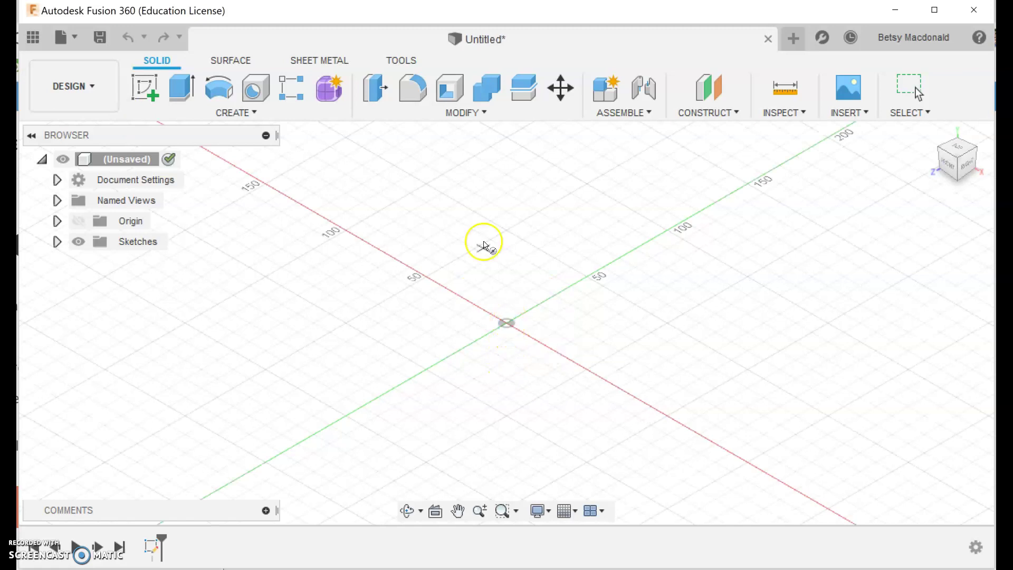
left_click(507, 232)
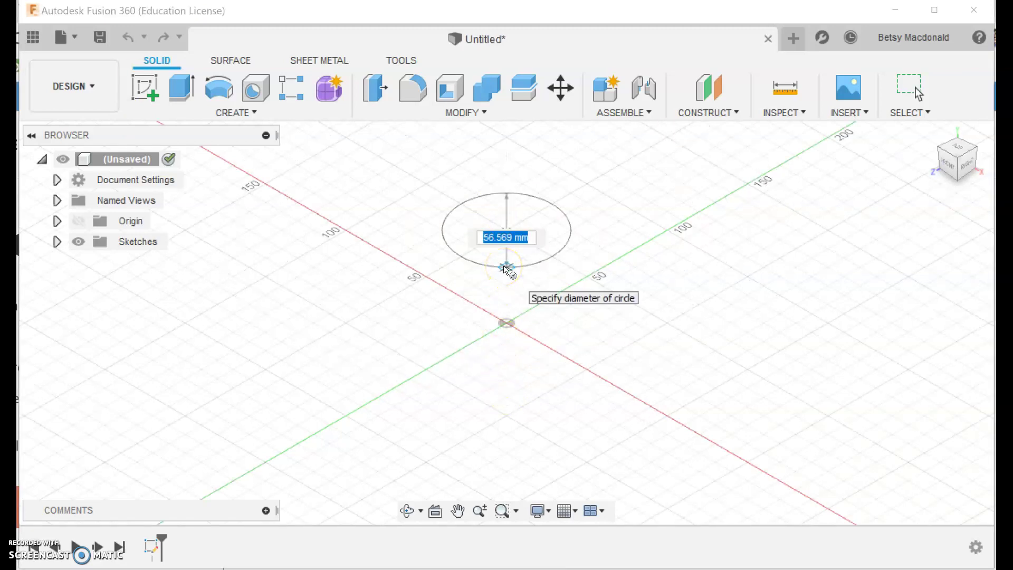
key("Escape")
left_click(226, 125)
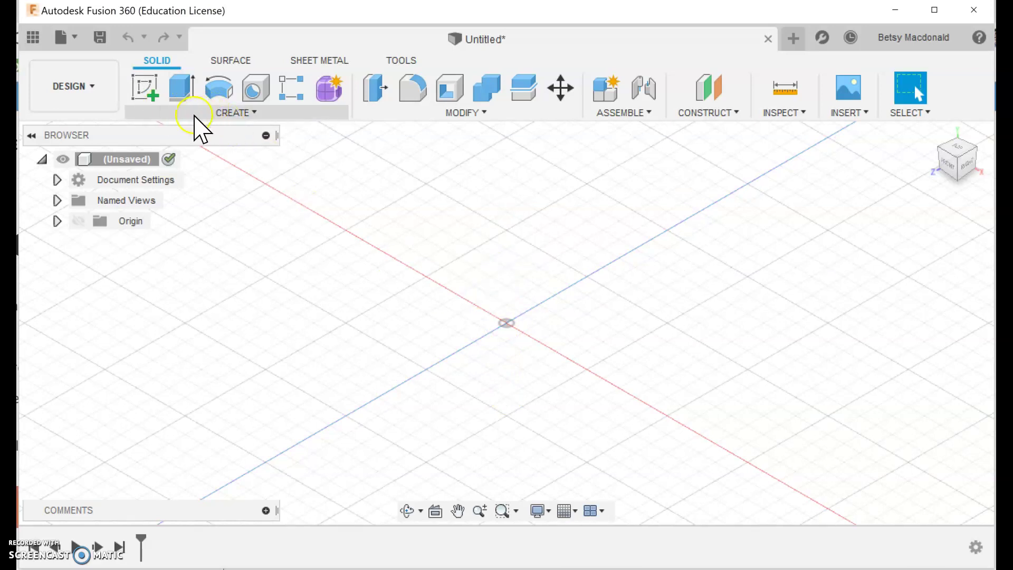
- Try a sphere on the ground plane centred on the origin, then cancel it
left_click(232, 112)
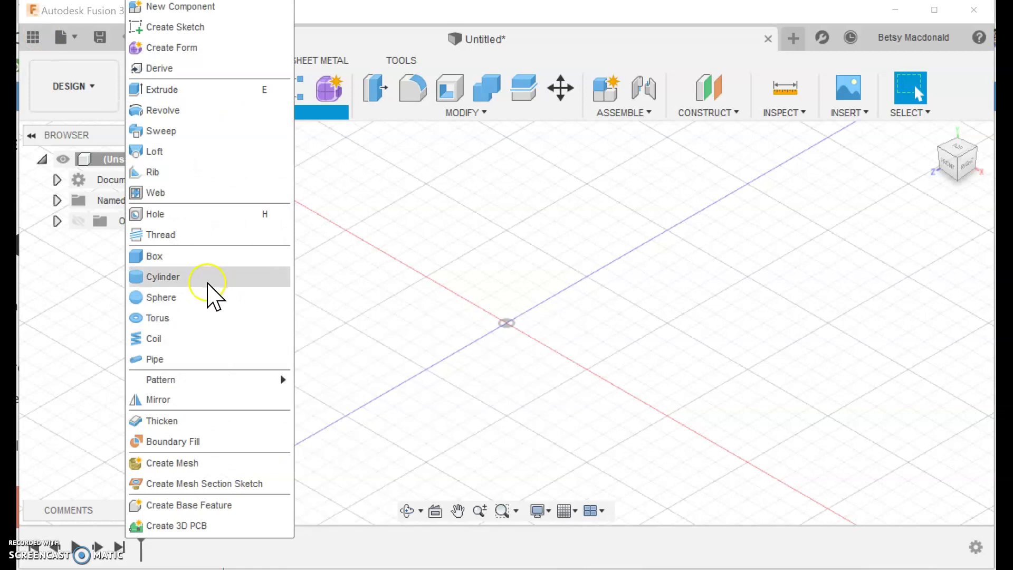
left_click(203, 297)
left_click(504, 361)
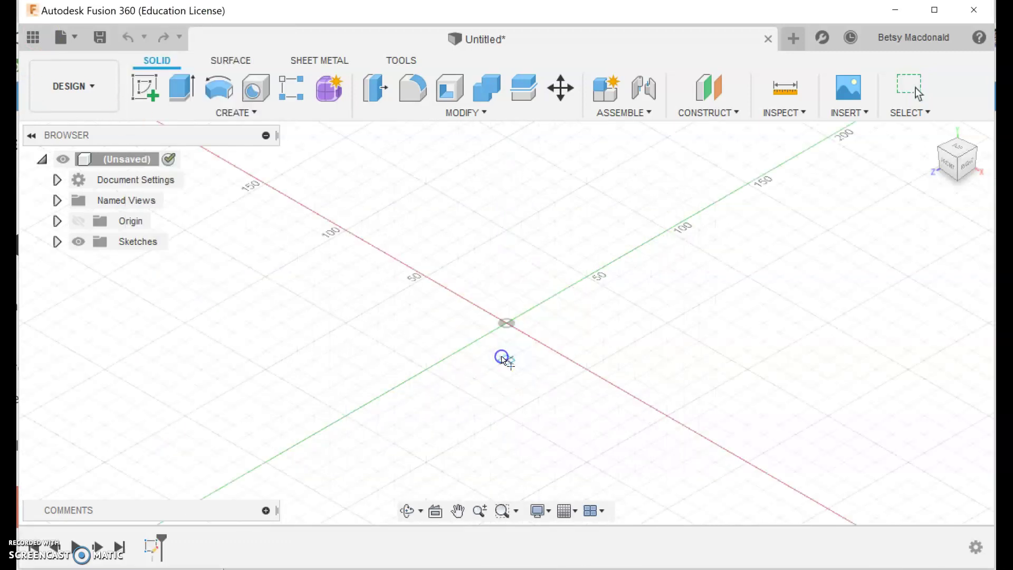
left_click(505, 323)
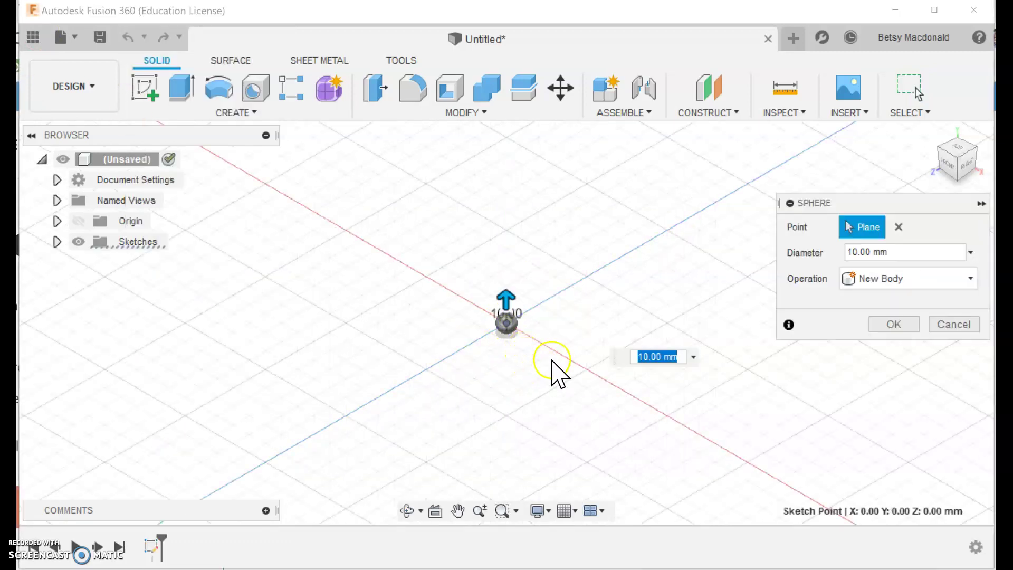
left_click(951, 323)
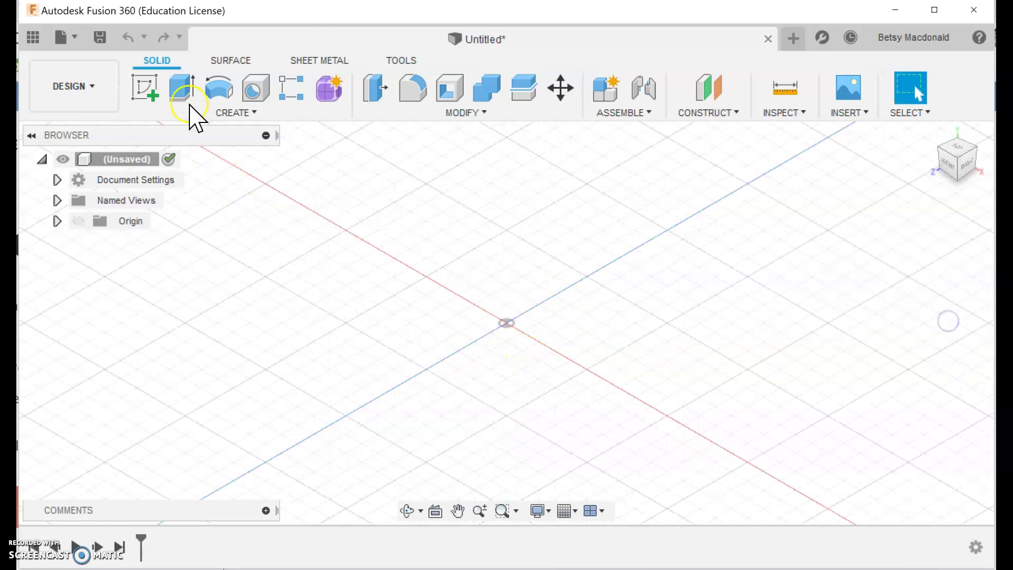
- Begin a cylinder on the XY plane with its base circle centred on the origin
left_click(235, 112)
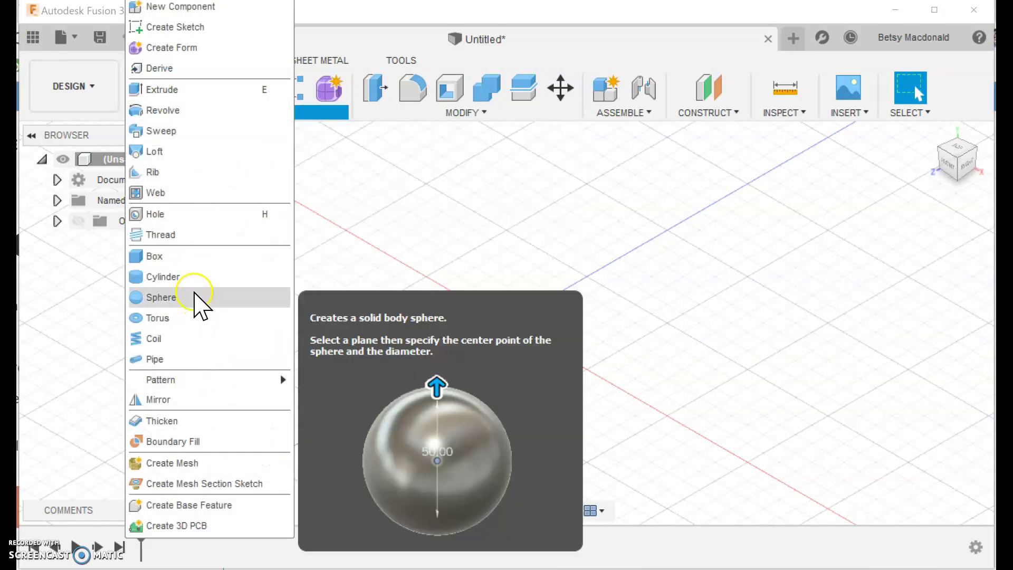
left_click(192, 277)
left_click(507, 372)
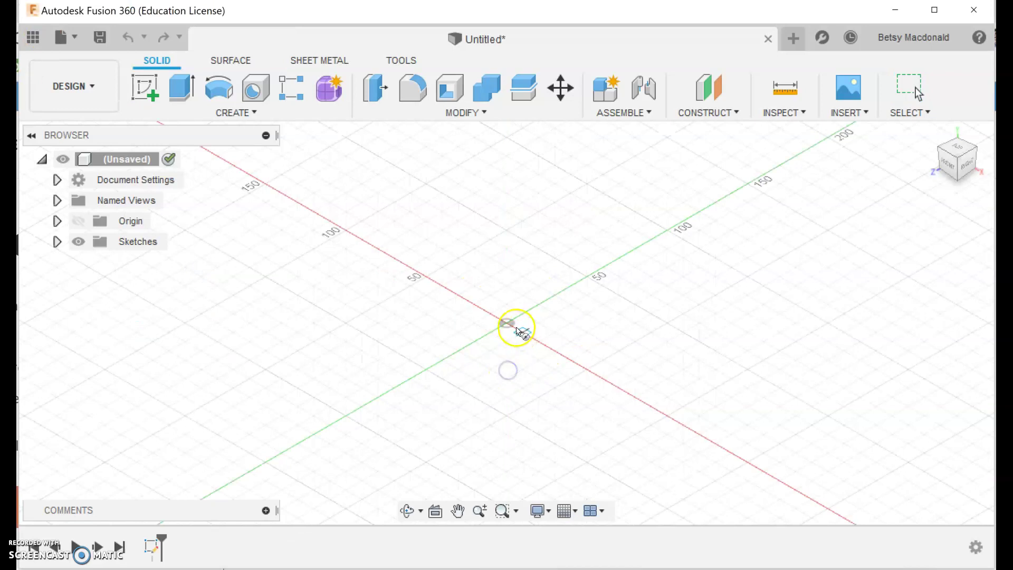
left_click(507, 323)
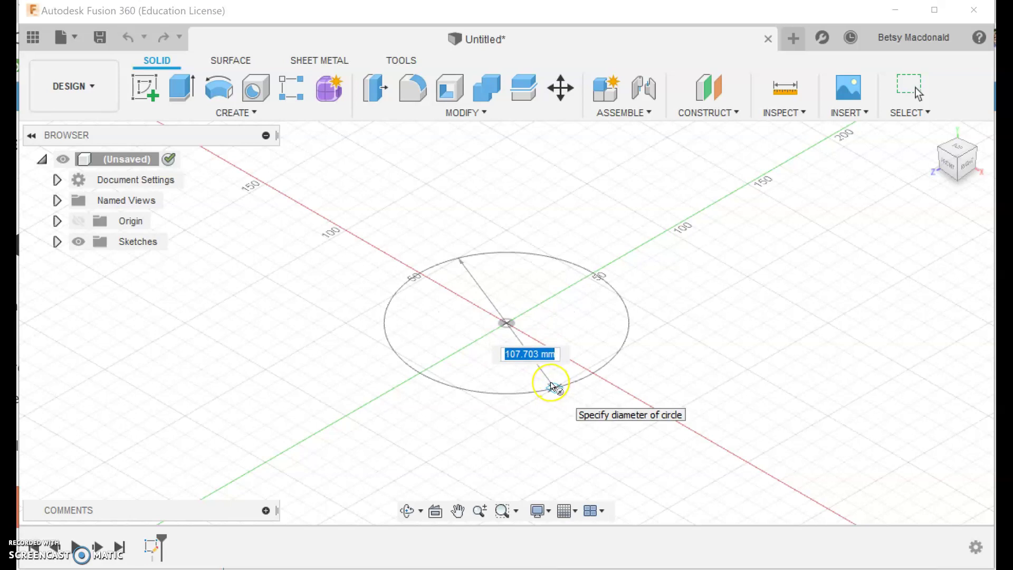
- Create the cylinder body with a 100 mm diameter and a typed height value
type("100")
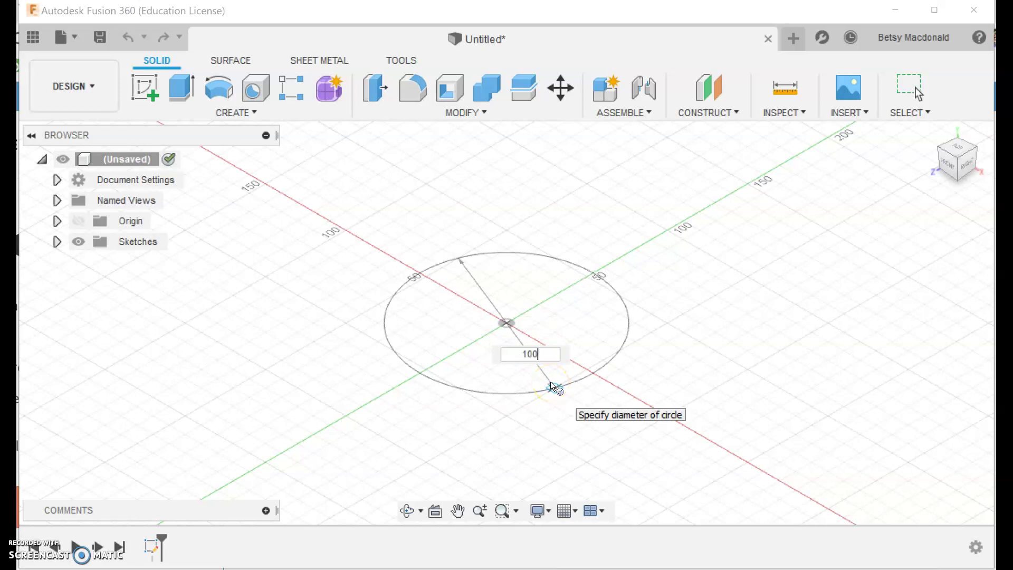
key("Return")
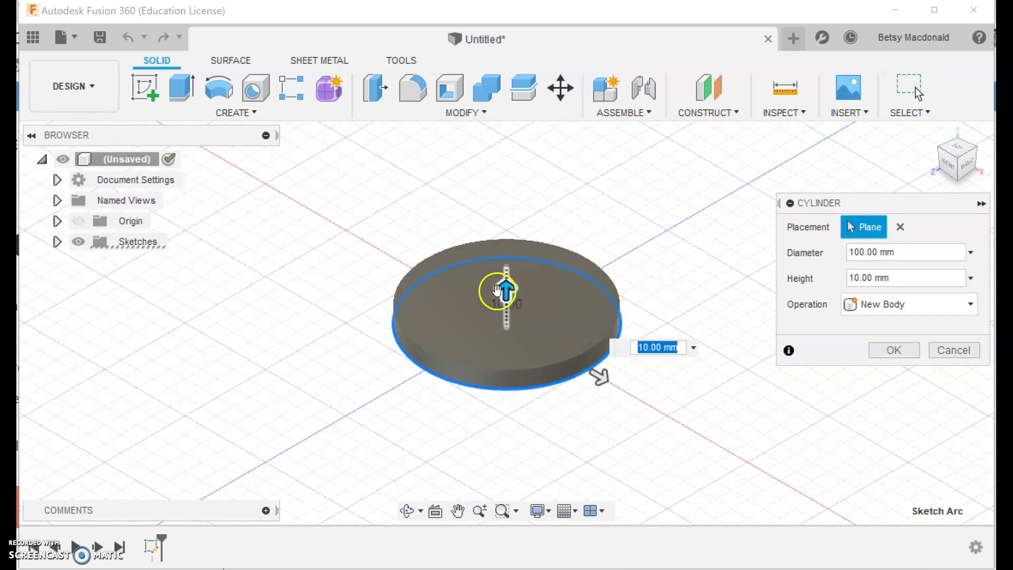
left_click_drag(506, 288, 506, 248)
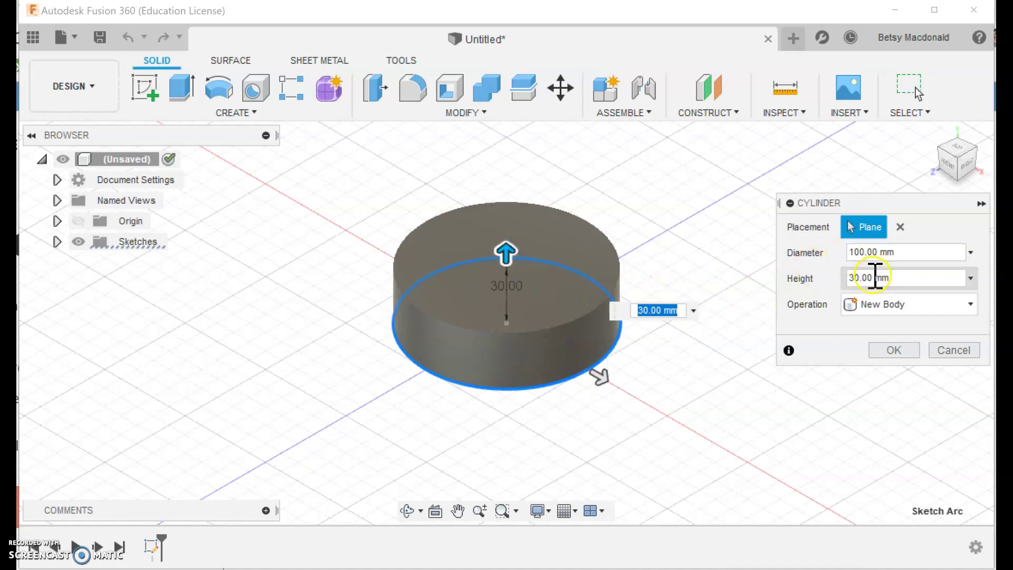
left_click(854, 278)
type("9")
key("Return")
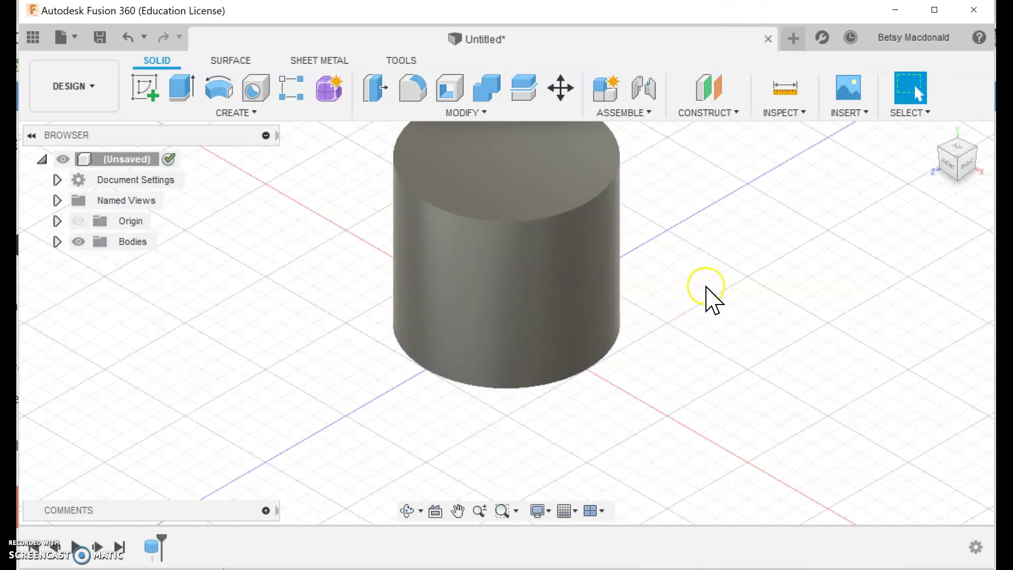
middle_click_drag(712, 294, 681, 350)
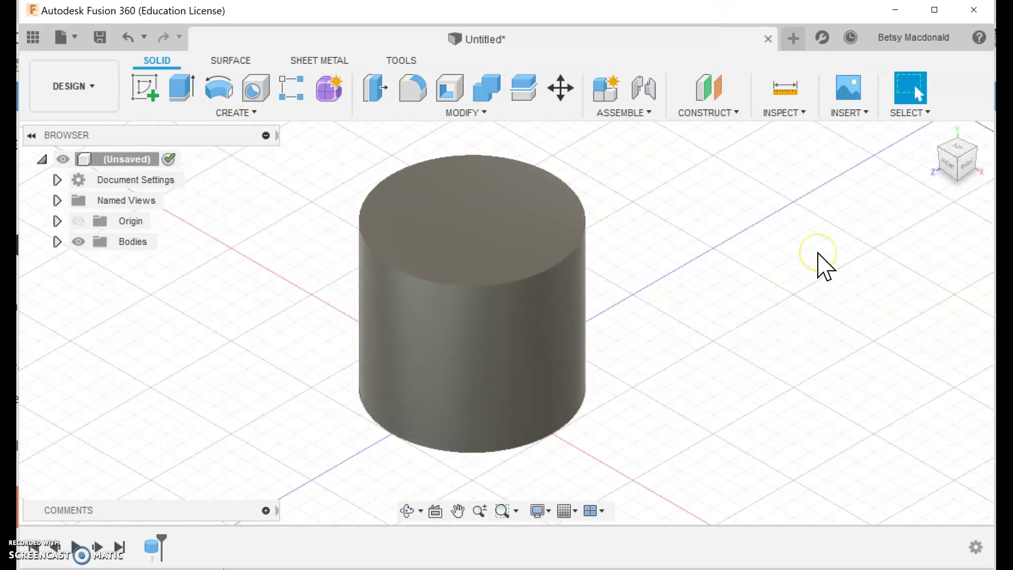
- Rename Body1 to 'Cyl 1' in the Browser
left_click(57, 241)
double_click(150, 263)
type("Cyl1")
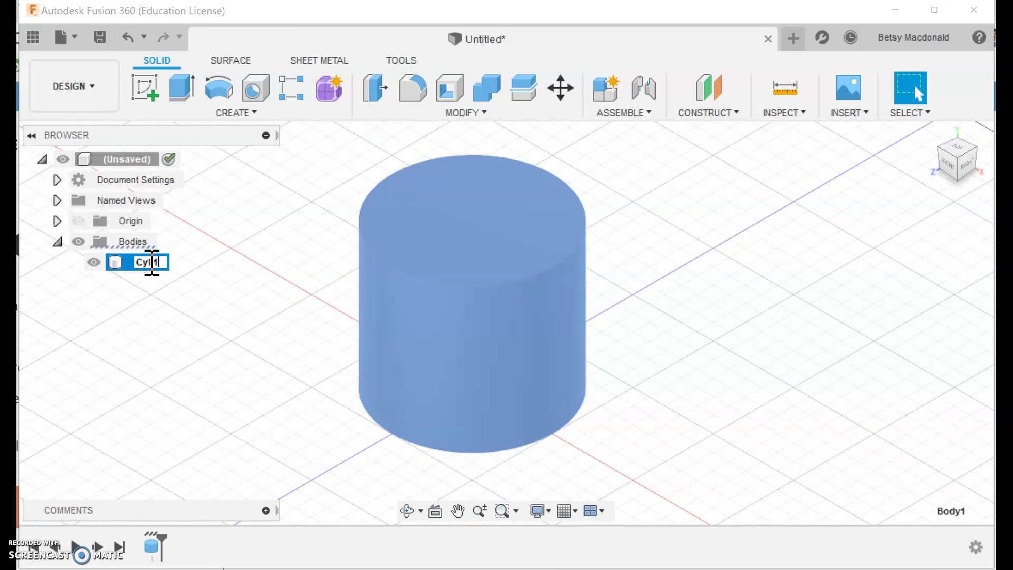
key("Return")
left_click(840, 334)
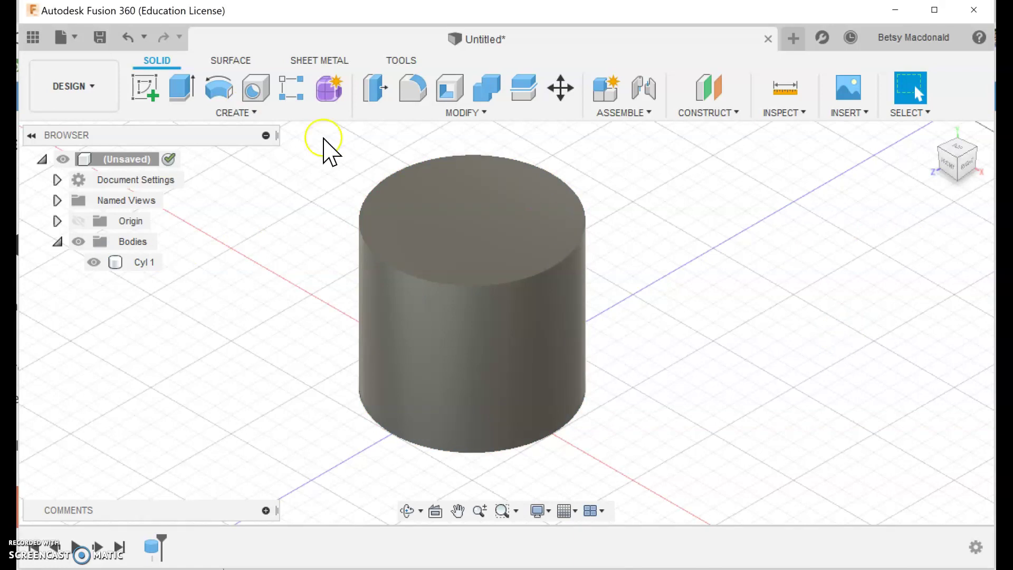
- Start a second cylinder on Cyl 1's top face, centred from TOP view, 80 mm in diameter
left_click(263, 121)
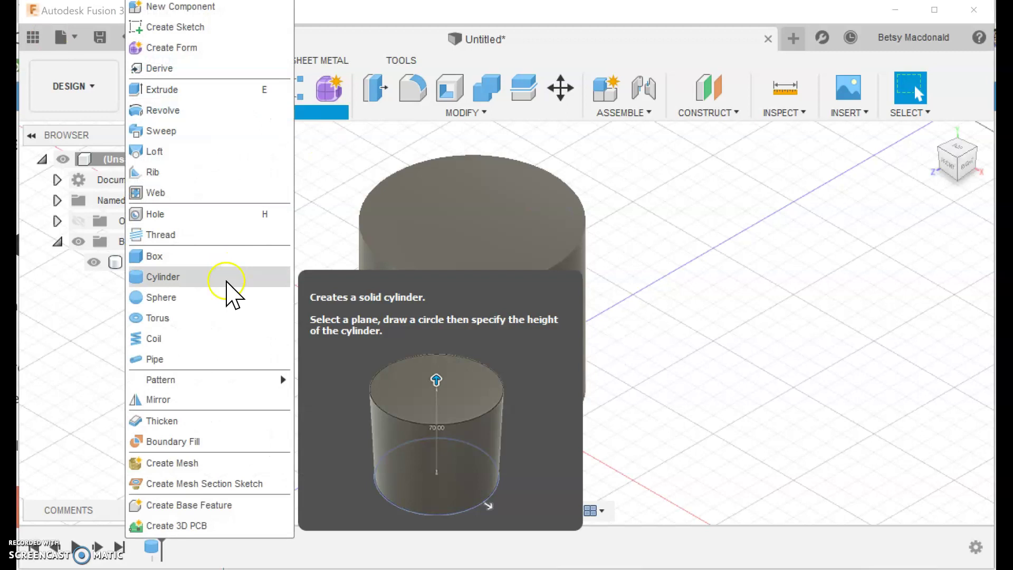
left_click(227, 282)
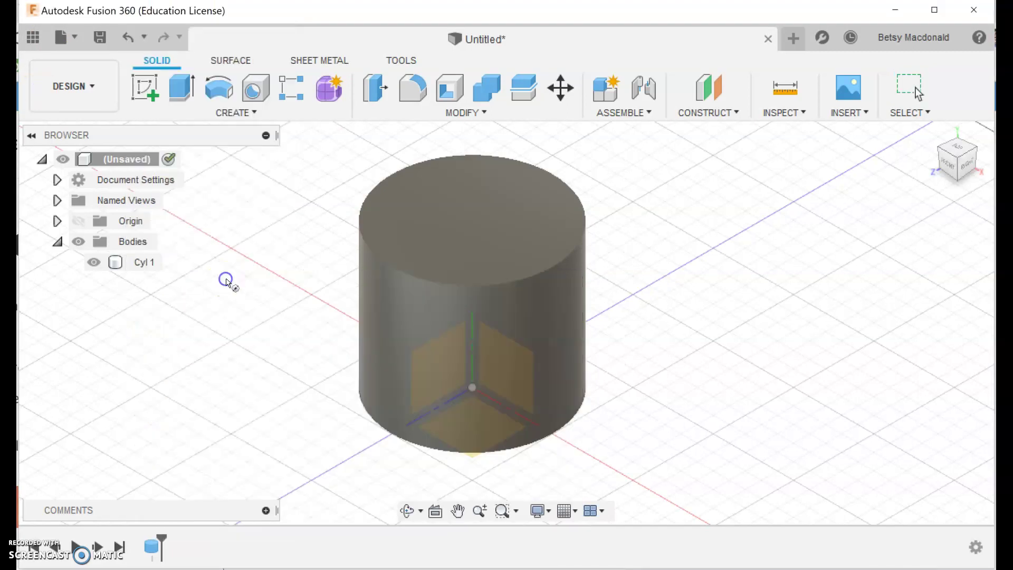
left_click(523, 228)
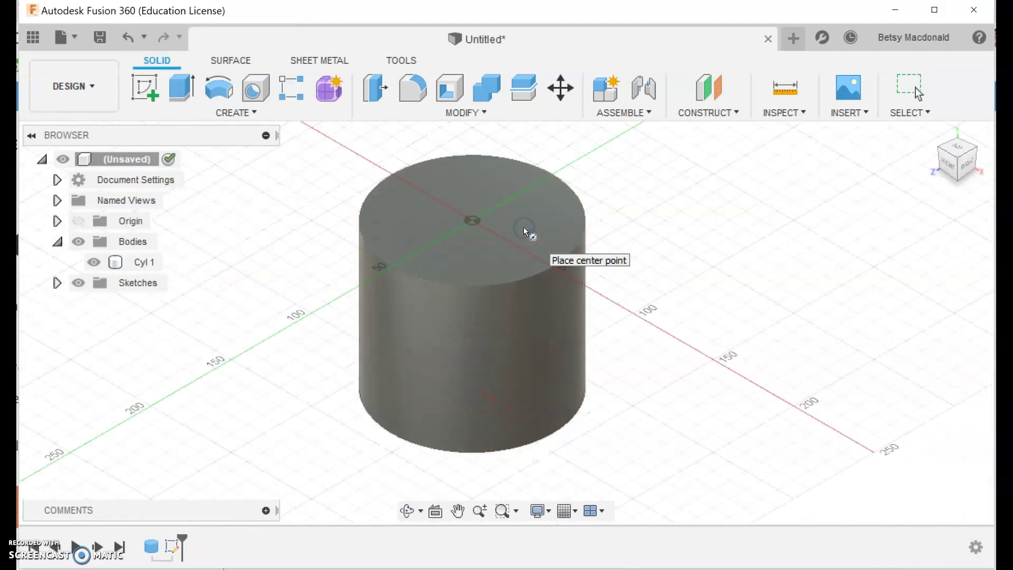
left_click(959, 154)
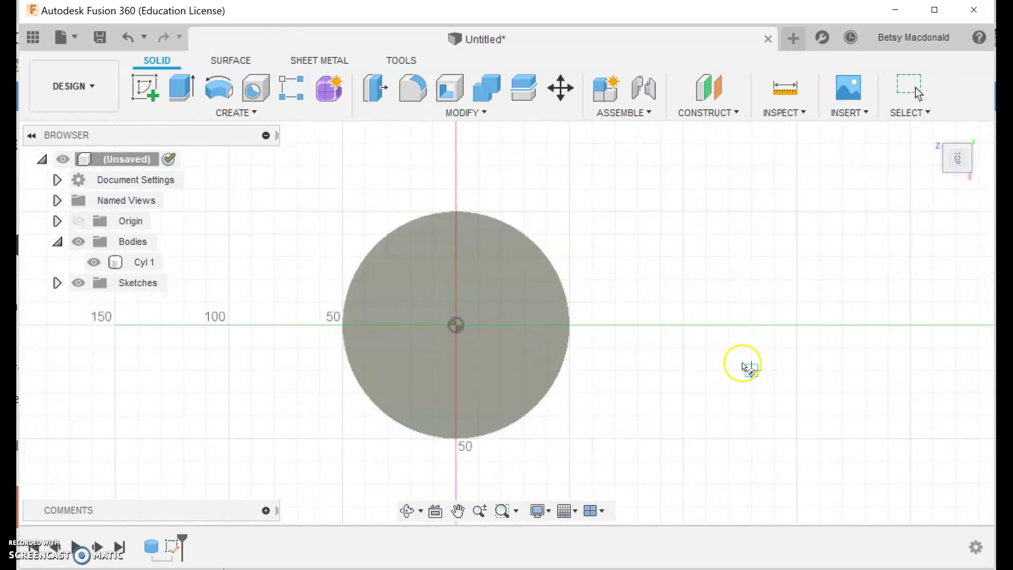
left_click(454, 326)
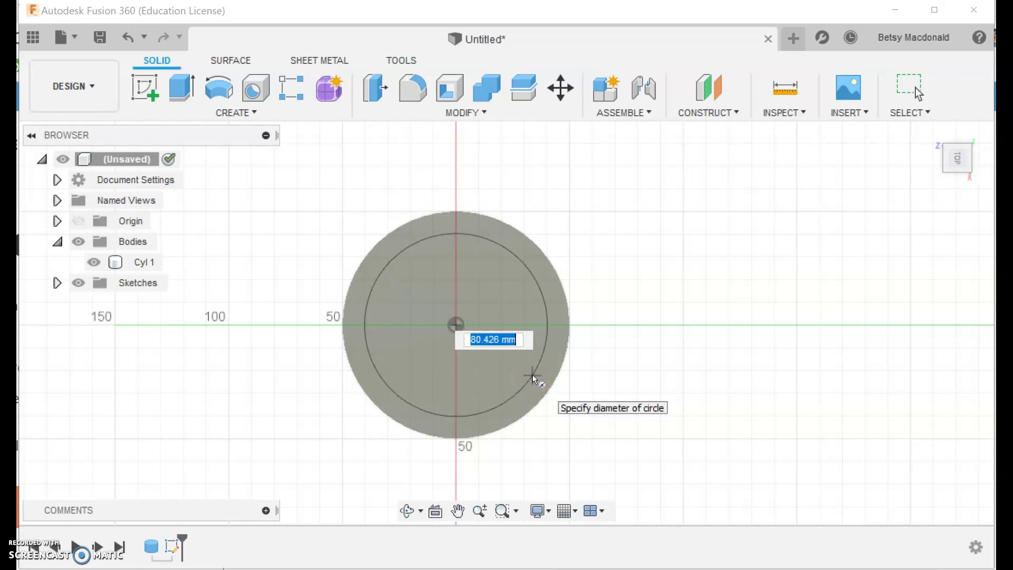
type("90")
key("BackSpace")
key("BackSpace")
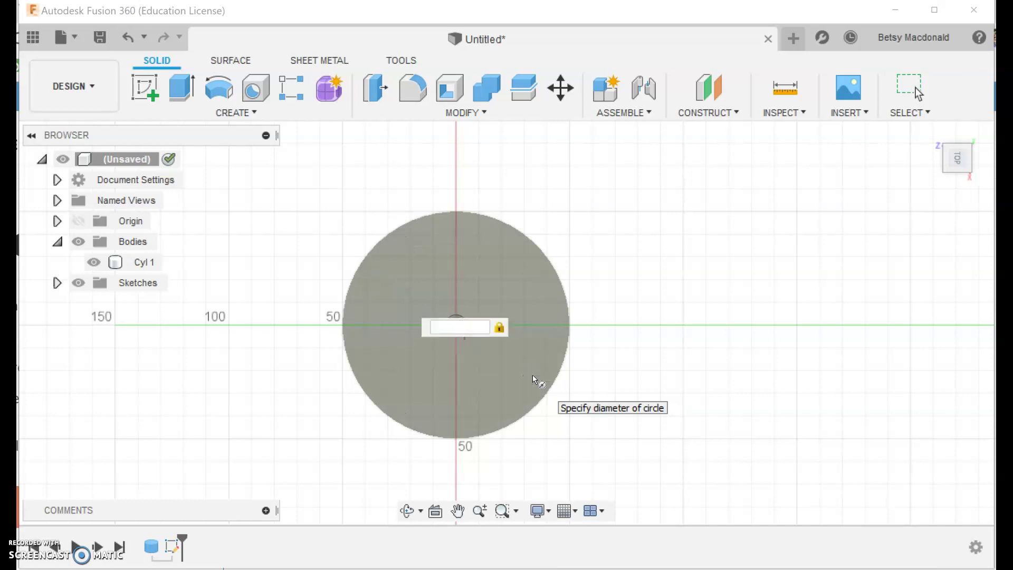
type("80")
left_click(572, 282)
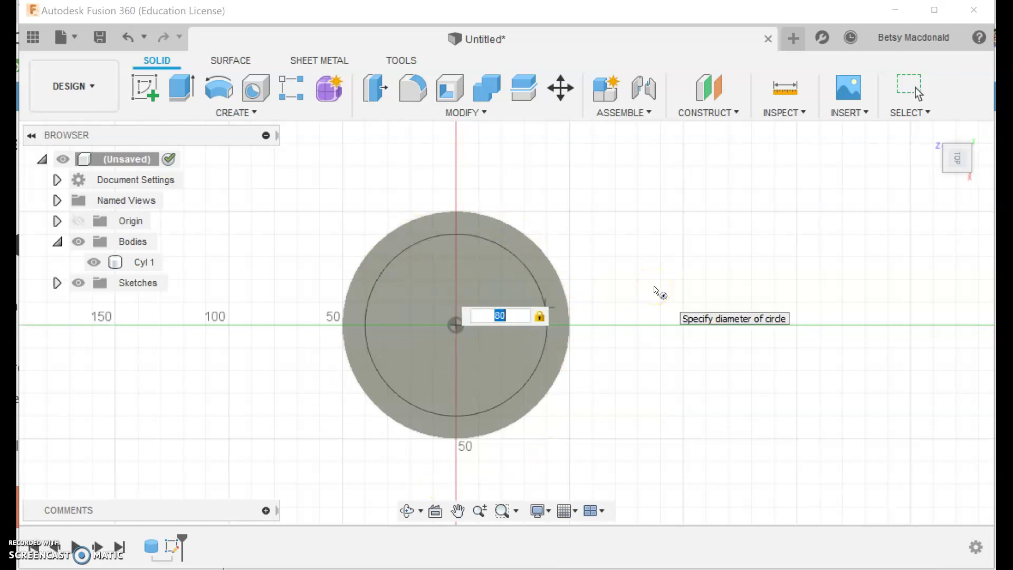
key("Return")
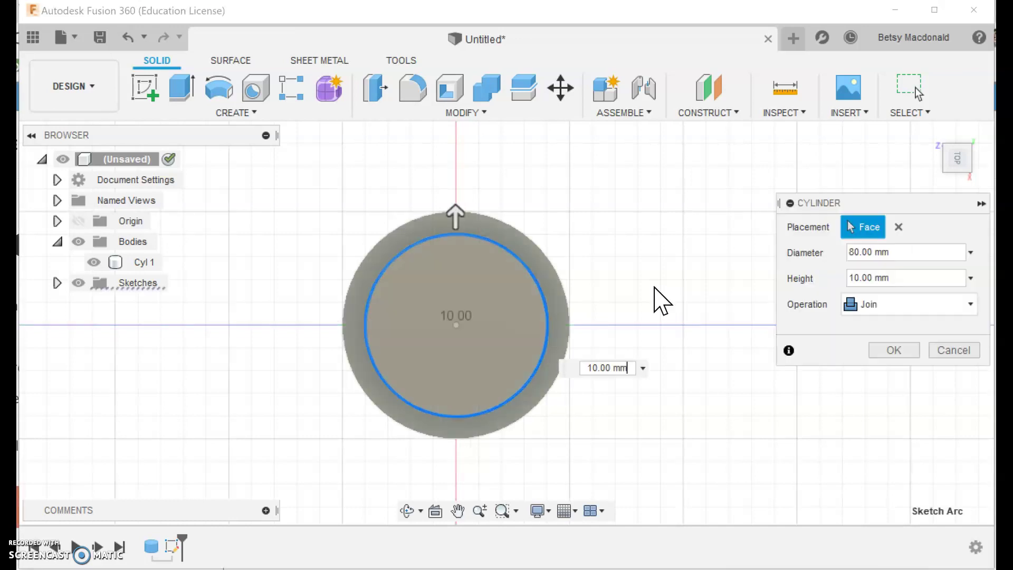
- Set the 80 mm cylinder to Cut with a -80 mm height, checking it from Front view
left_click(956, 159)
left_click(933, 132)
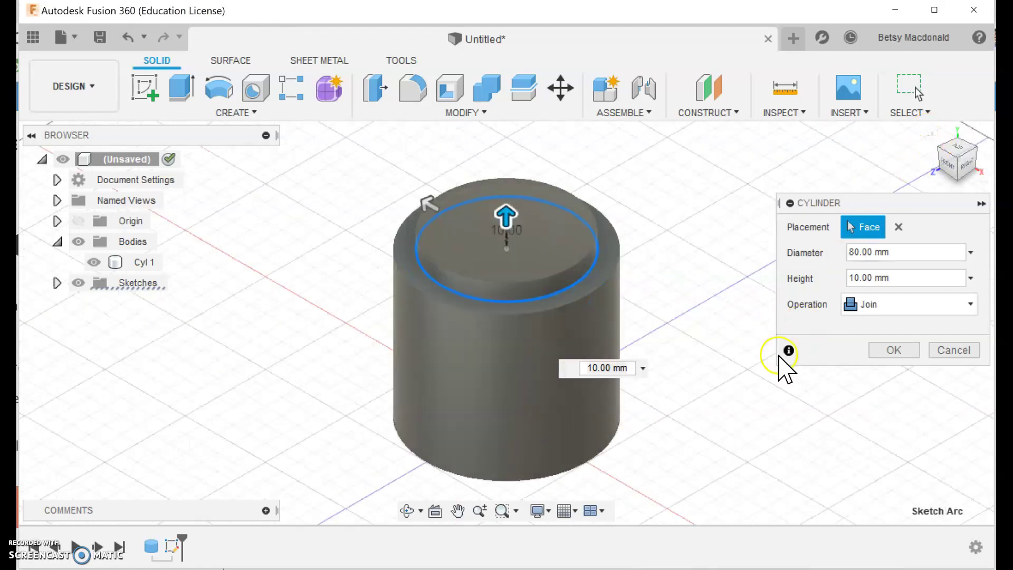
left_click(508, 212)
left_click_drag(508, 213, 524, 384)
left_click(498, 173)
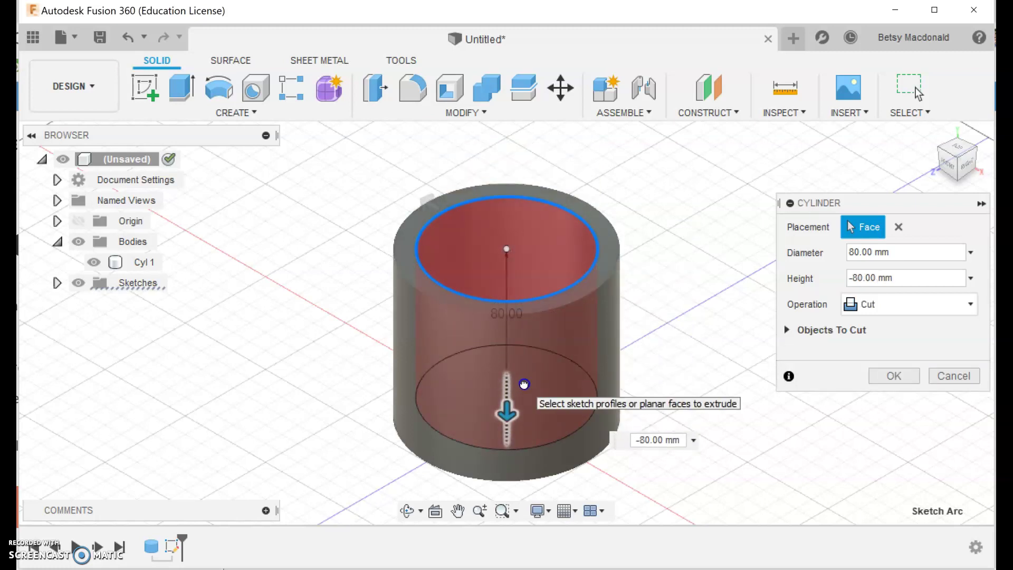
left_click(869, 509)
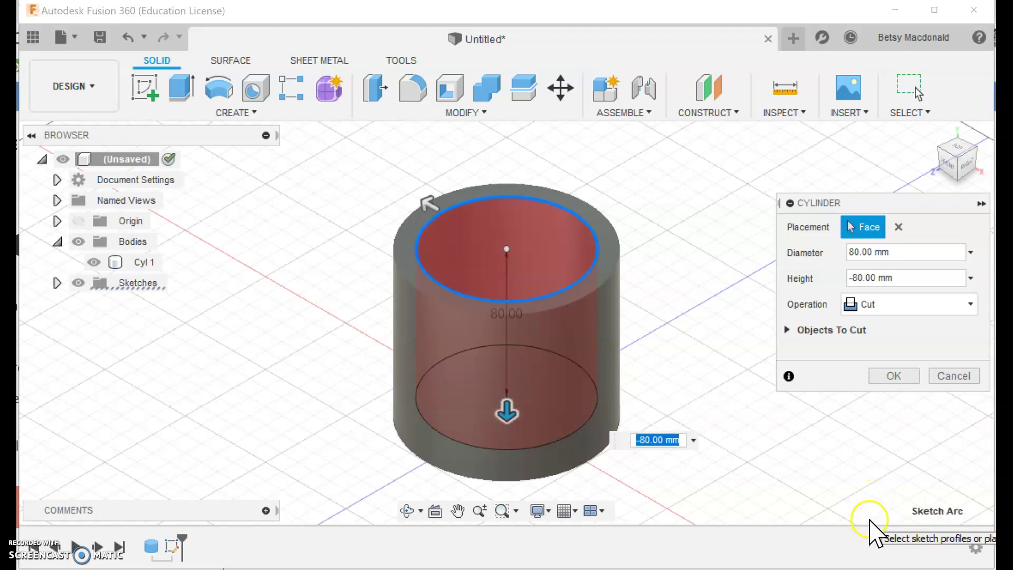
left_click(855, 303)
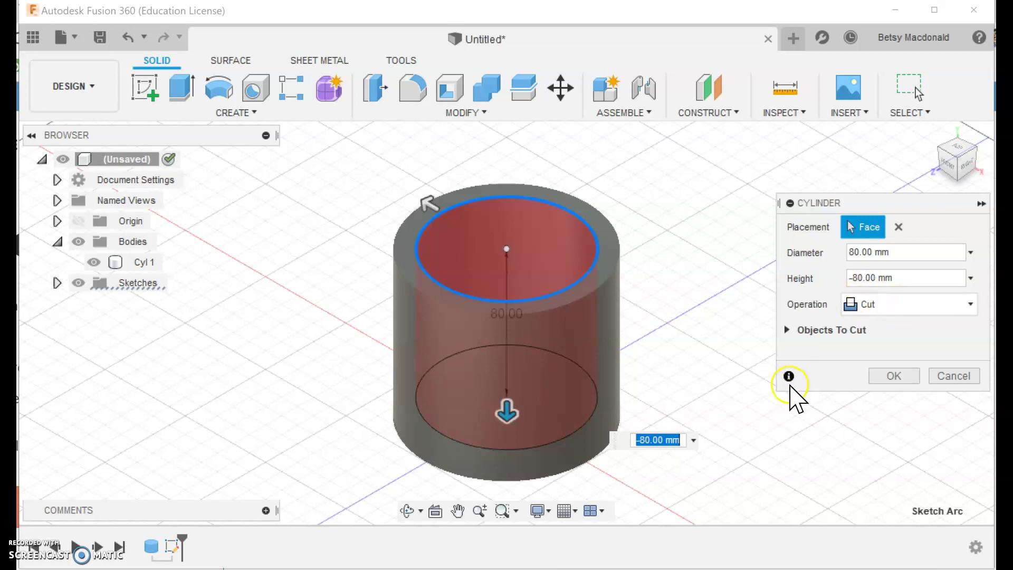
left_click(937, 246)
left_click(947, 166)
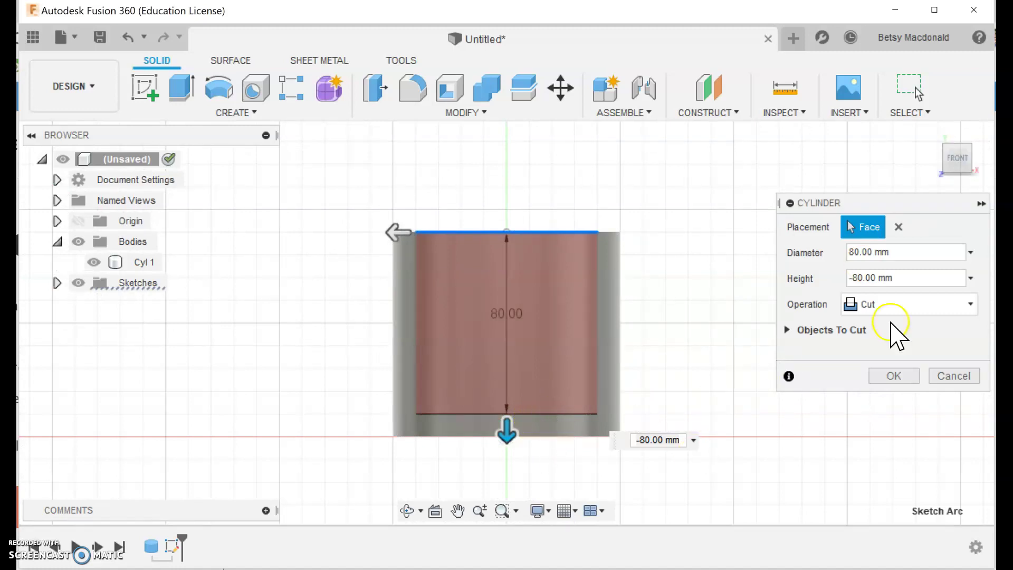
left_click(931, 130)
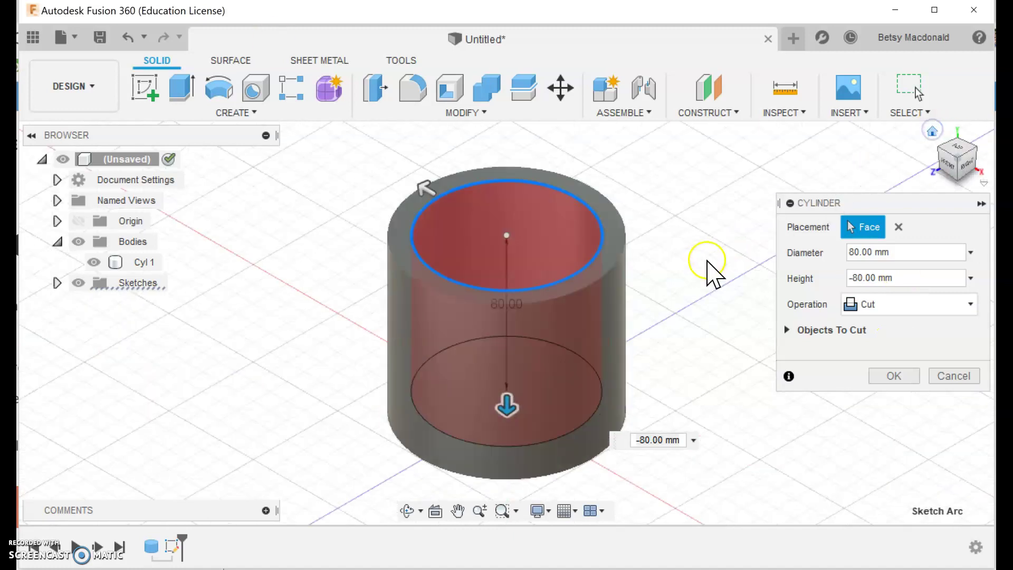
- Apply the cut and inspect the hollow, open-topped Cyl 1 shell from several angles
left_click(913, 381)
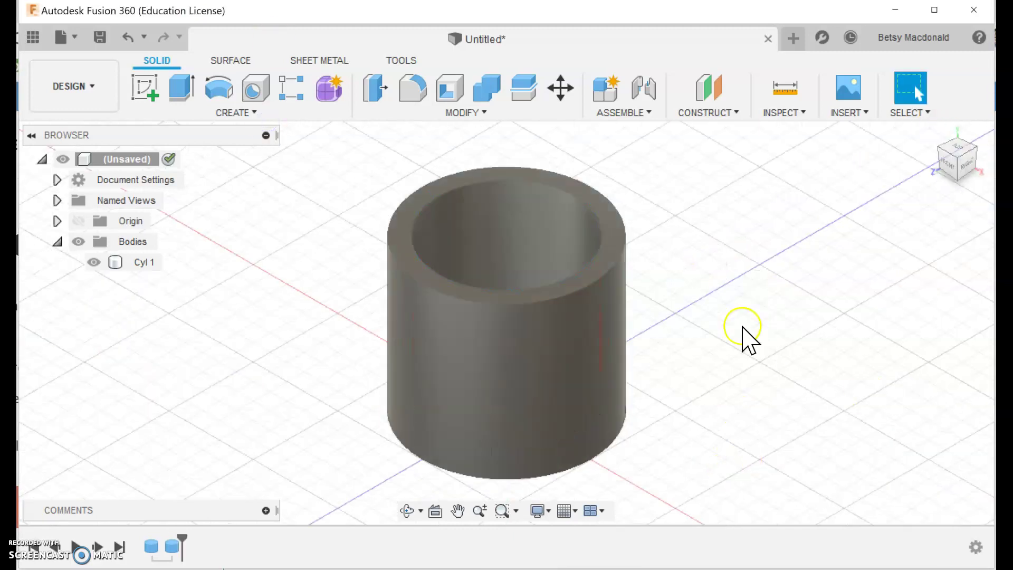
mouse_move(954, 168)
left_mouse_down()
mouse_move(954, 213)
mouse_move(954, 150)
mouse_move(950, 164)
left_mouse_up()
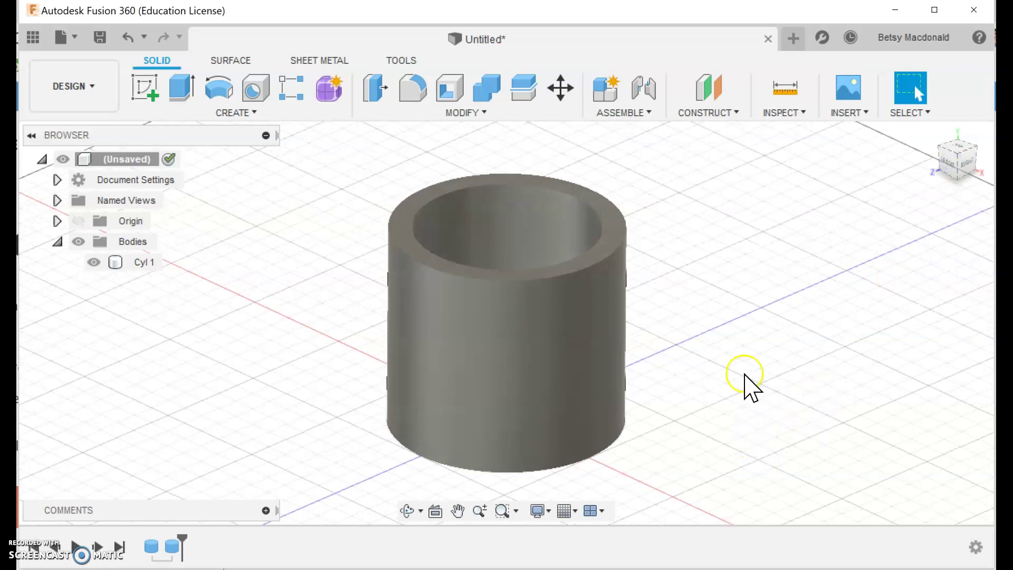
scroll(701, 316, "up", 5)
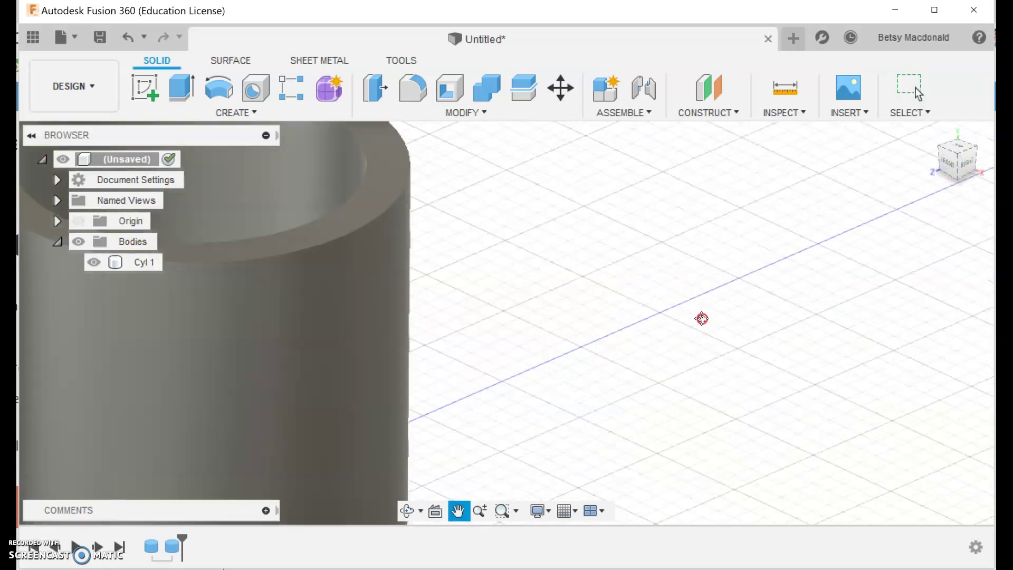
left_click(932, 131)
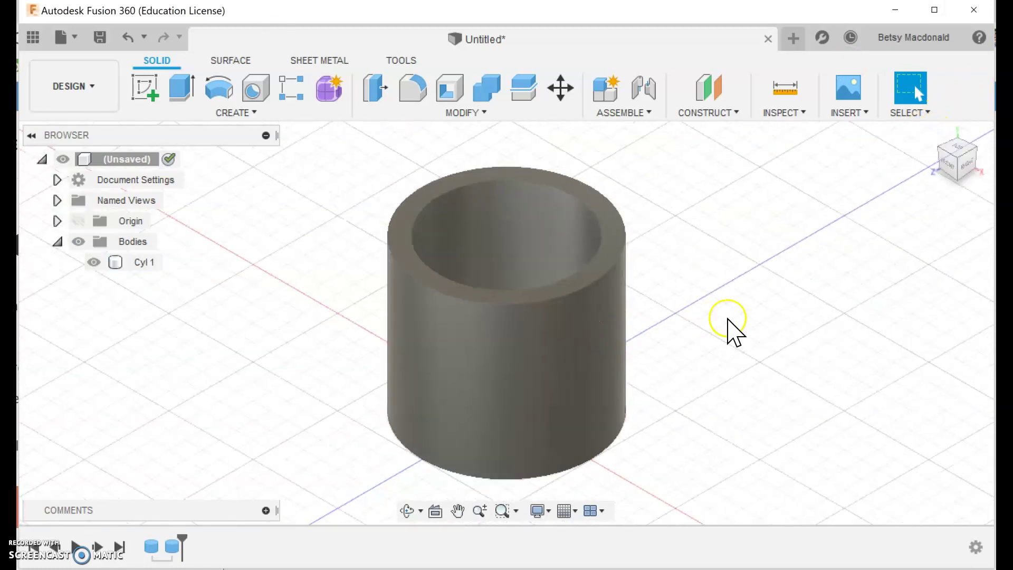
middle_click_drag(728, 321, 411, 323)
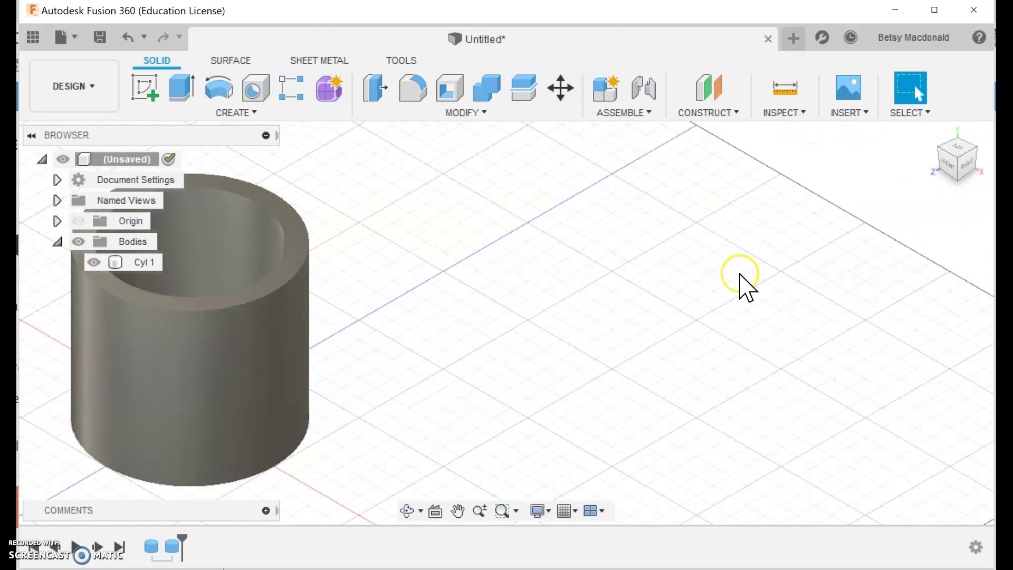
scroll(601, 290, "down", 2)
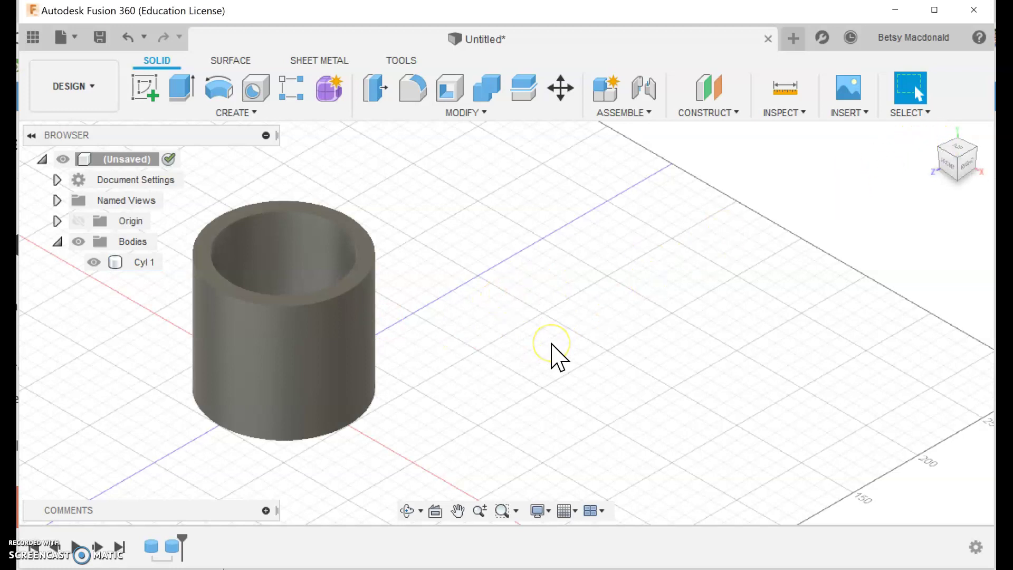
left_click(243, 349)
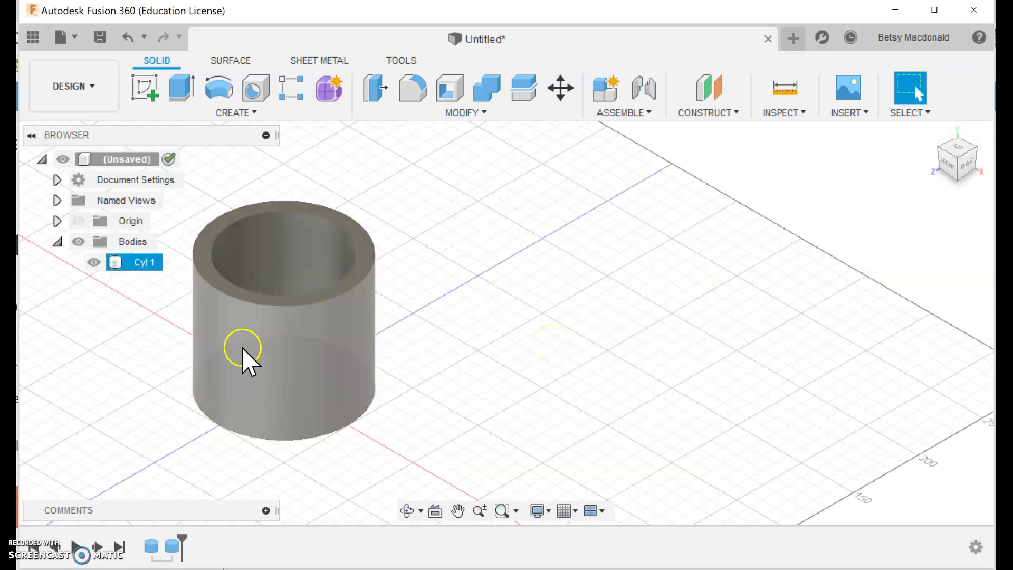
key("Escape")
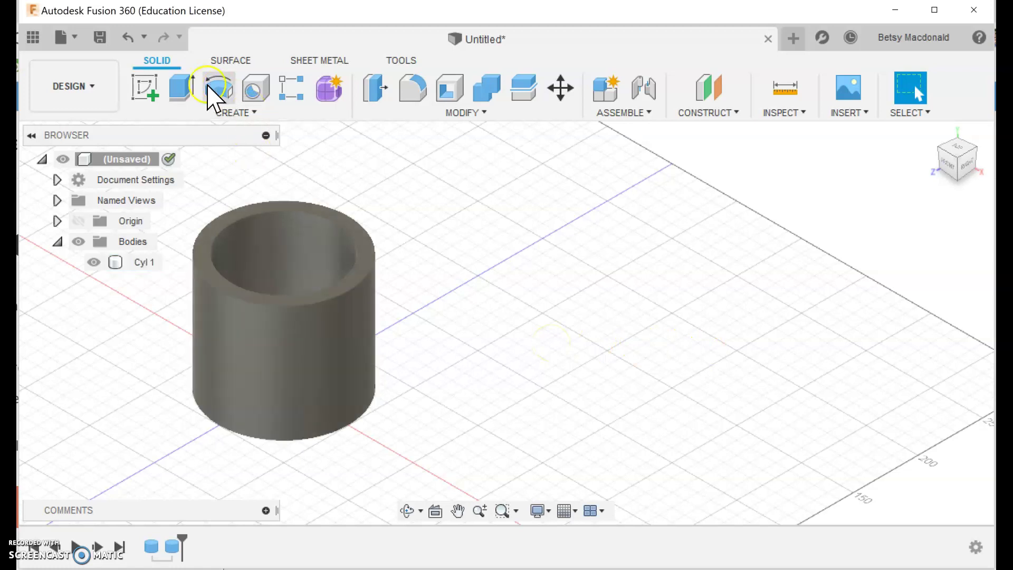
- Create a torus as a new body with 70 mm inner diameter and 10 mm tube diameter
left_click(234, 112)
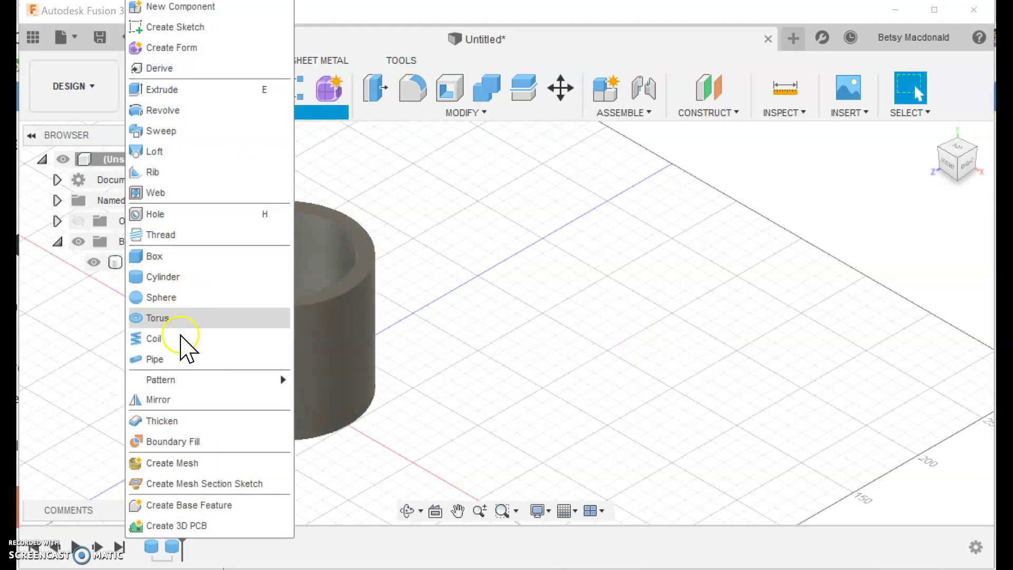
left_click(158, 318)
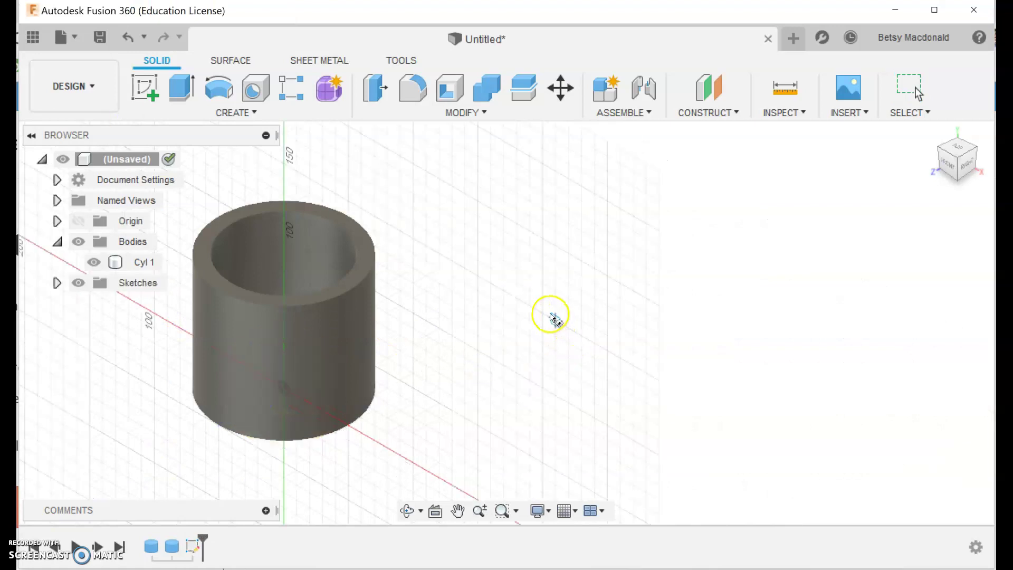
left_click(146, 100)
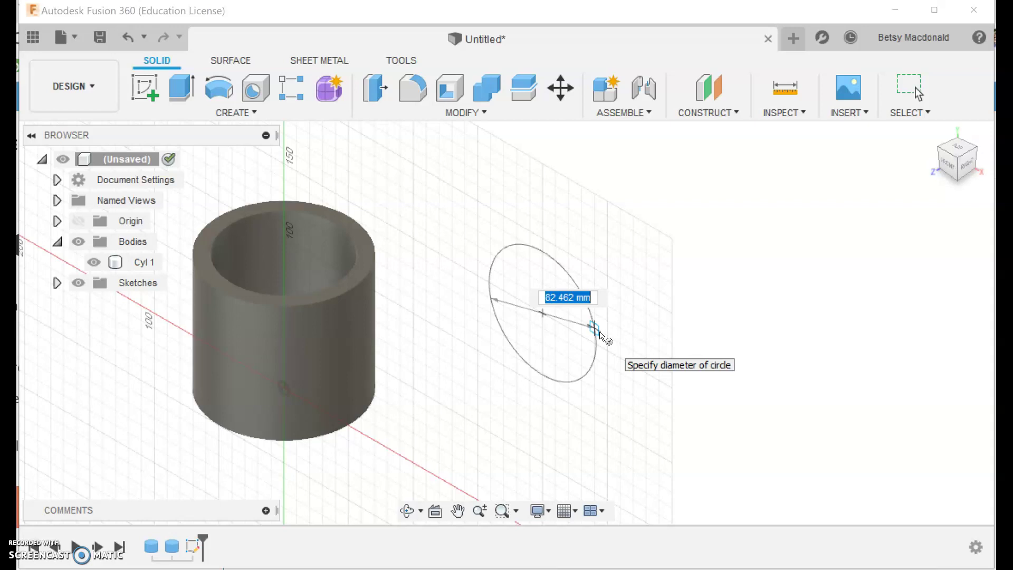
type("0")
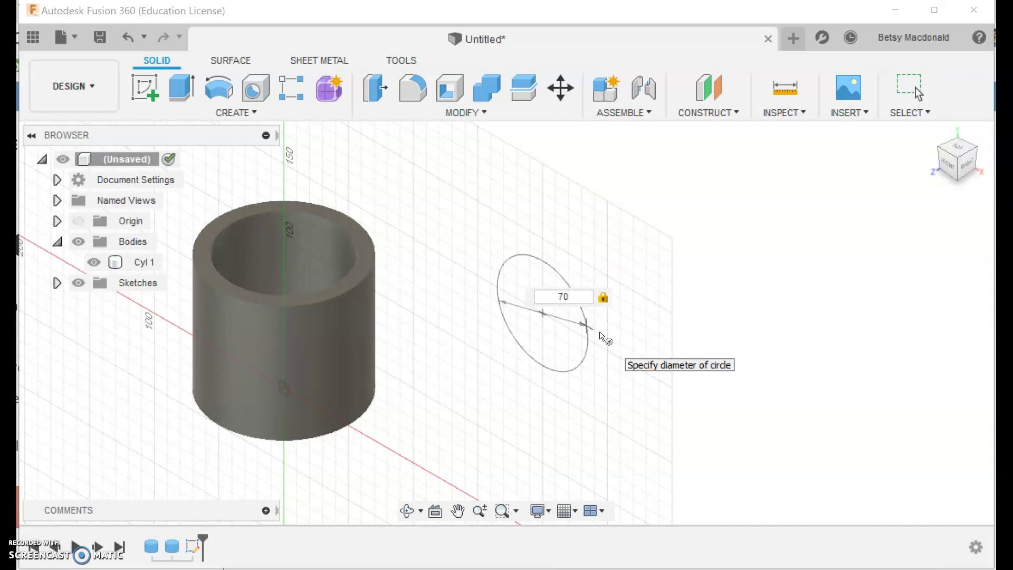
key("Return")
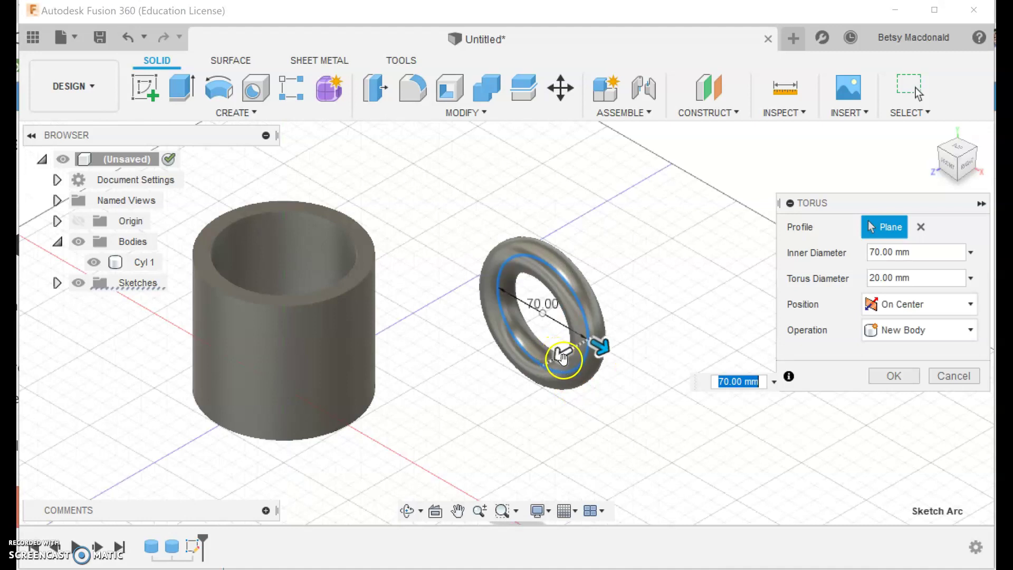
left_click_drag(563, 351, 573, 355)
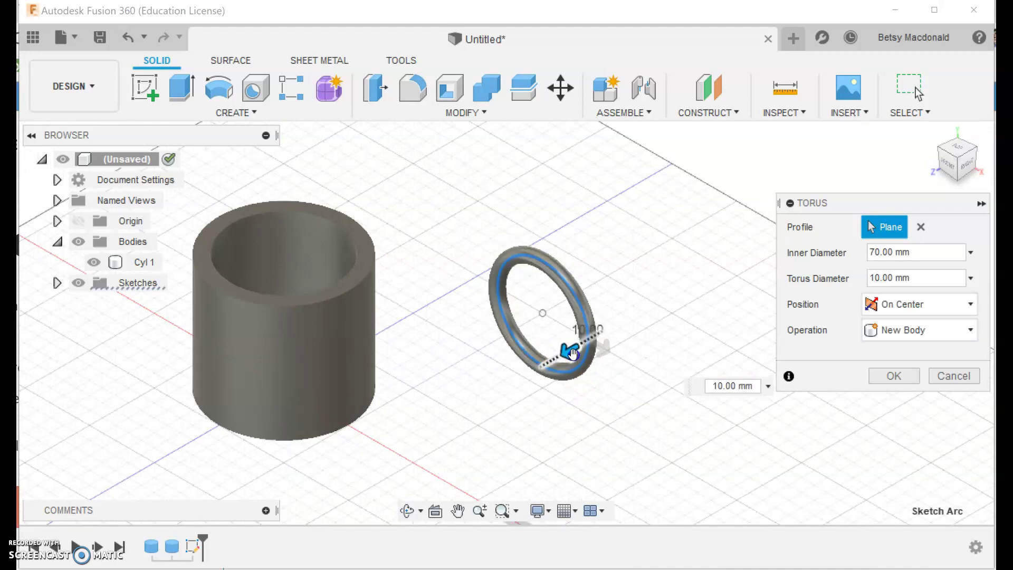
left_click(877, 277)
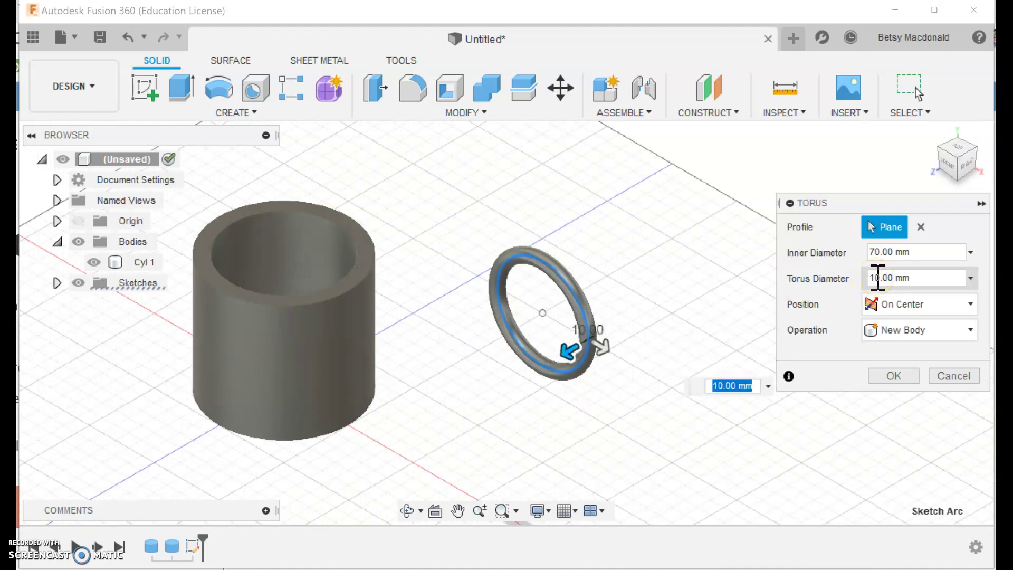
left_click(892, 377)
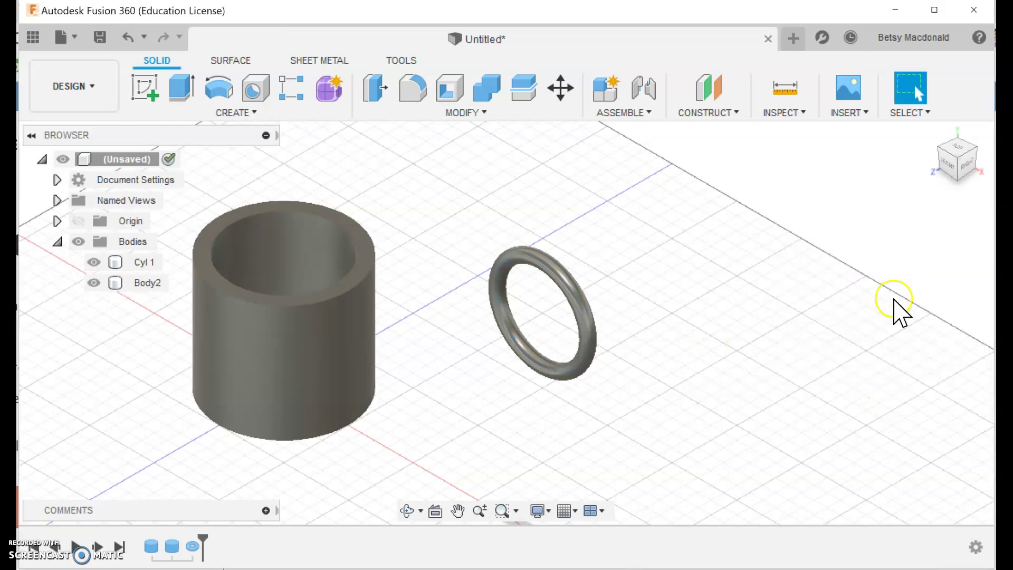
- From Front view, use Move/Copy to shift the torus down and right of the cylinder
left_click(946, 167)
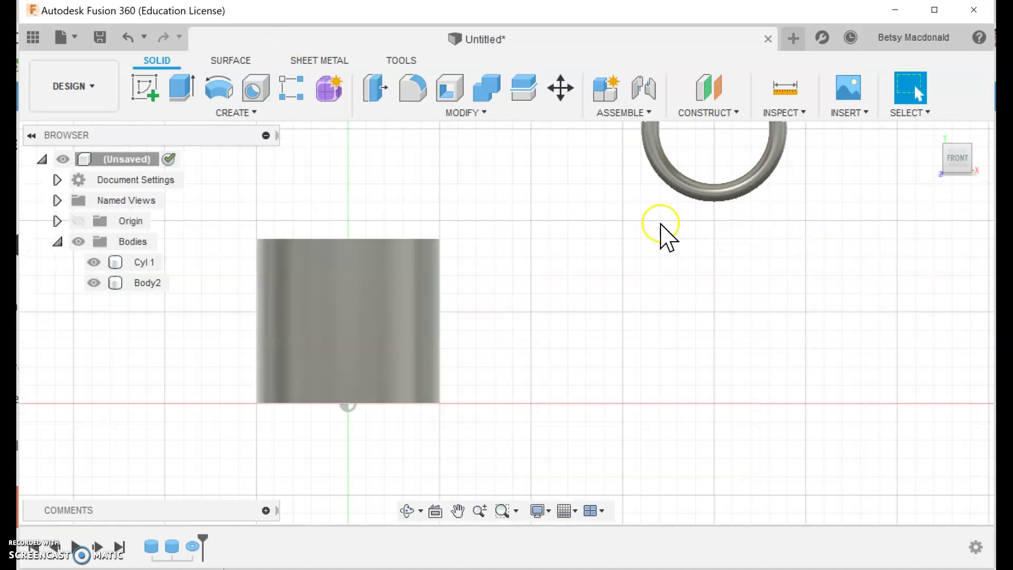
scroll(622, 305, "down", 3)
left_click(713, 214)
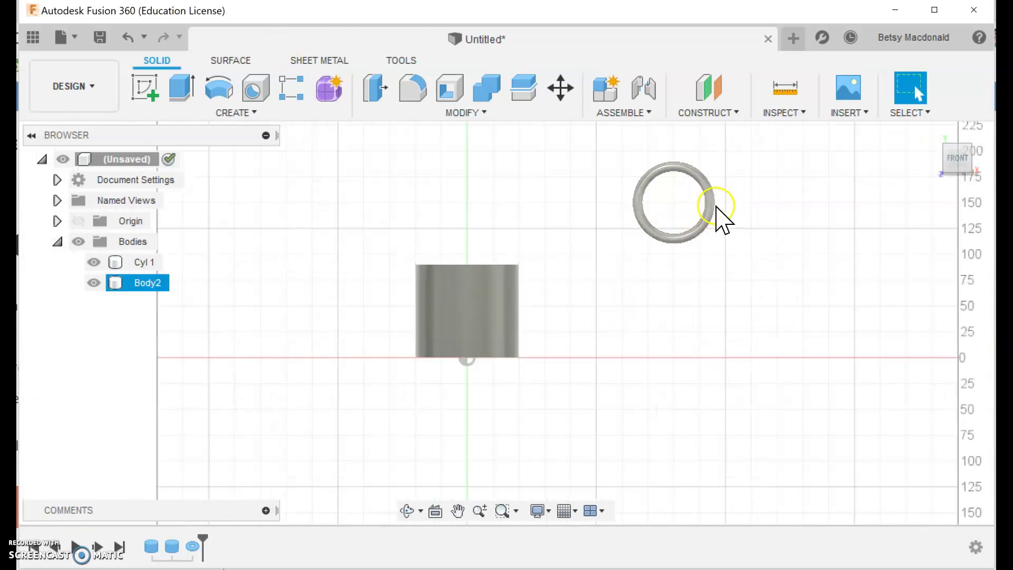
left_click(436, 322)
left_click(642, 238)
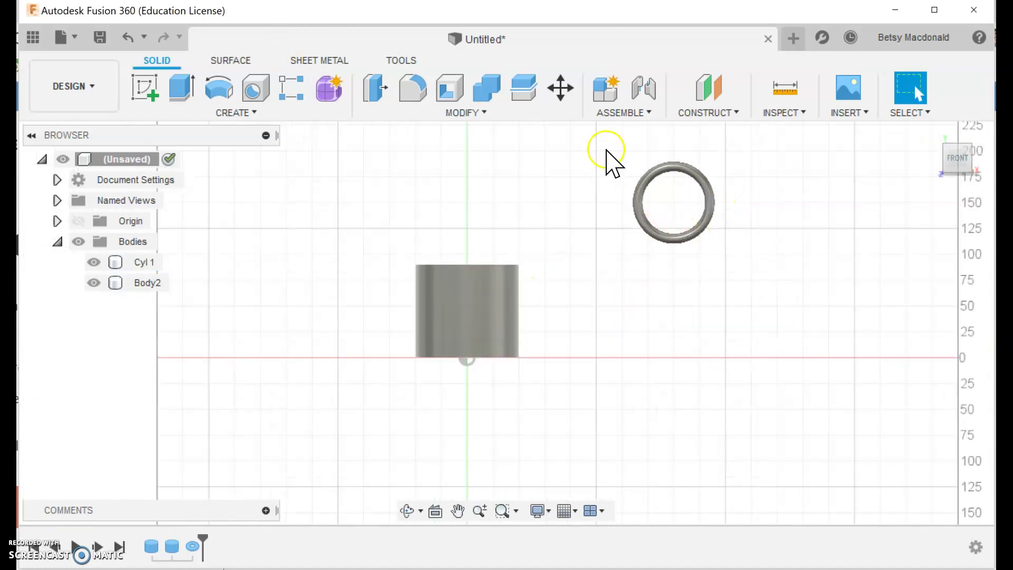
left_click(637, 203)
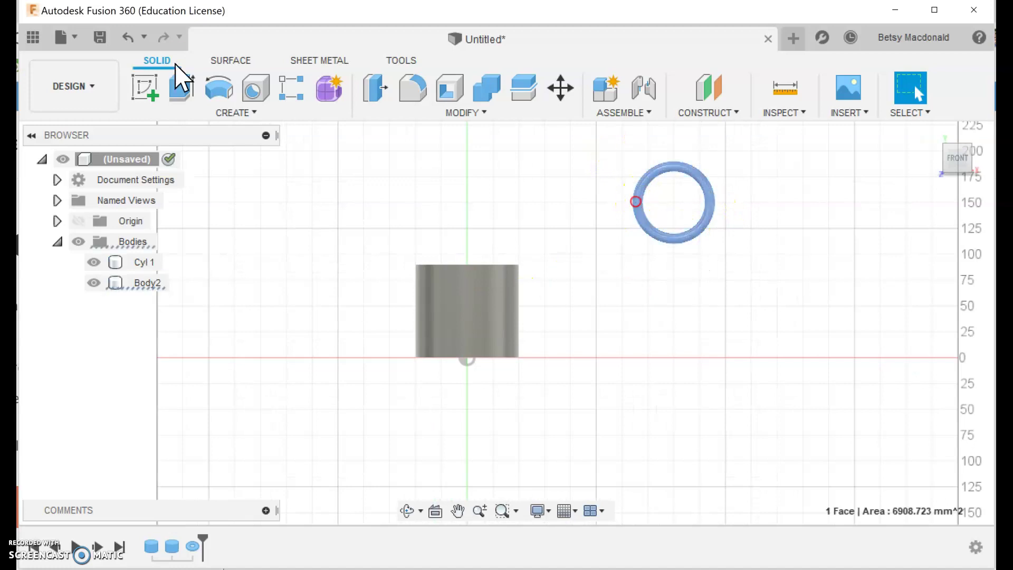
right_click(637, 202)
left_click(561, 226)
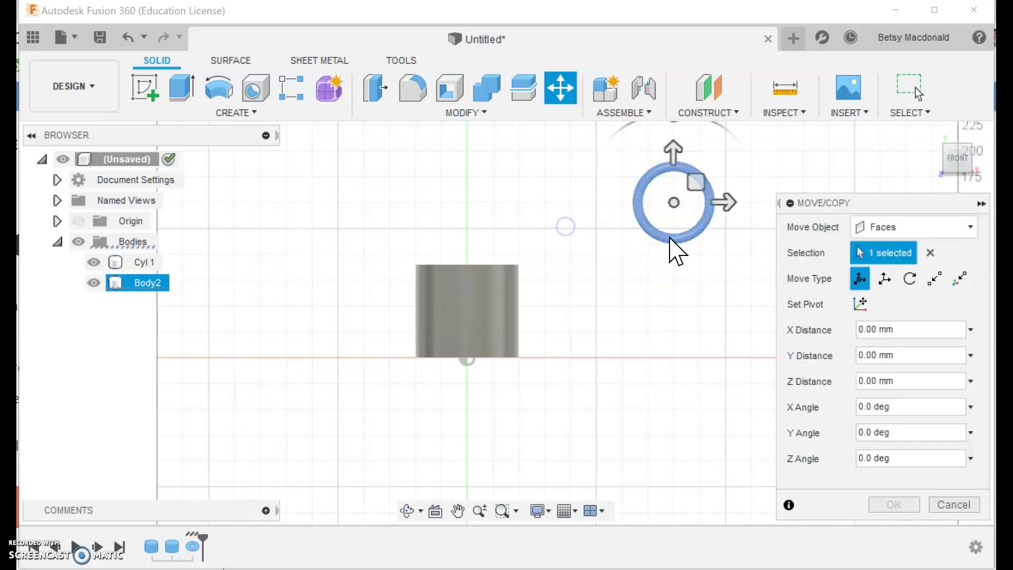
left_click_drag(697, 183, 542, 294)
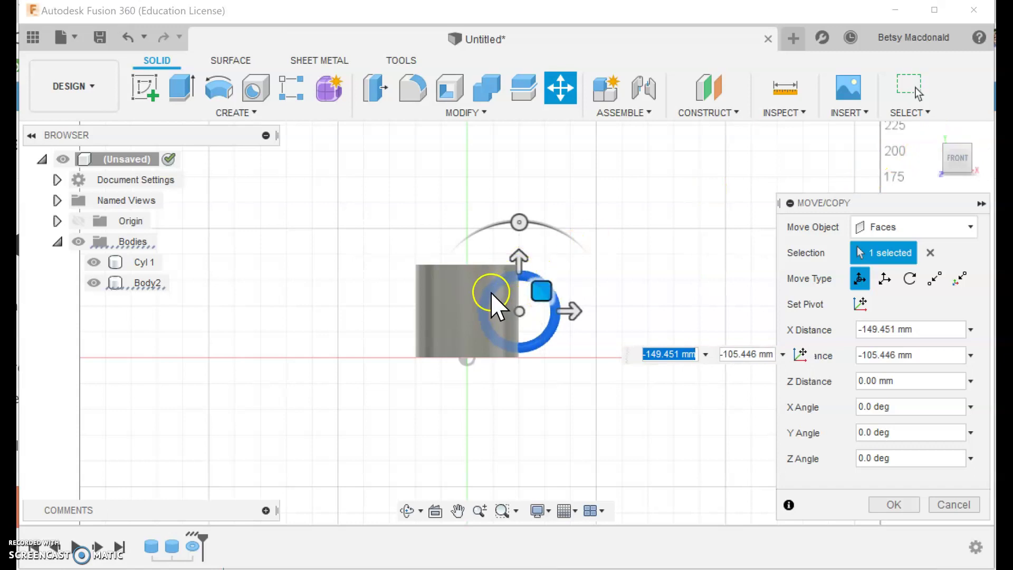
left_click_drag(542, 290, 749, 283)
middle_click_drag(638, 428, 452, 411)
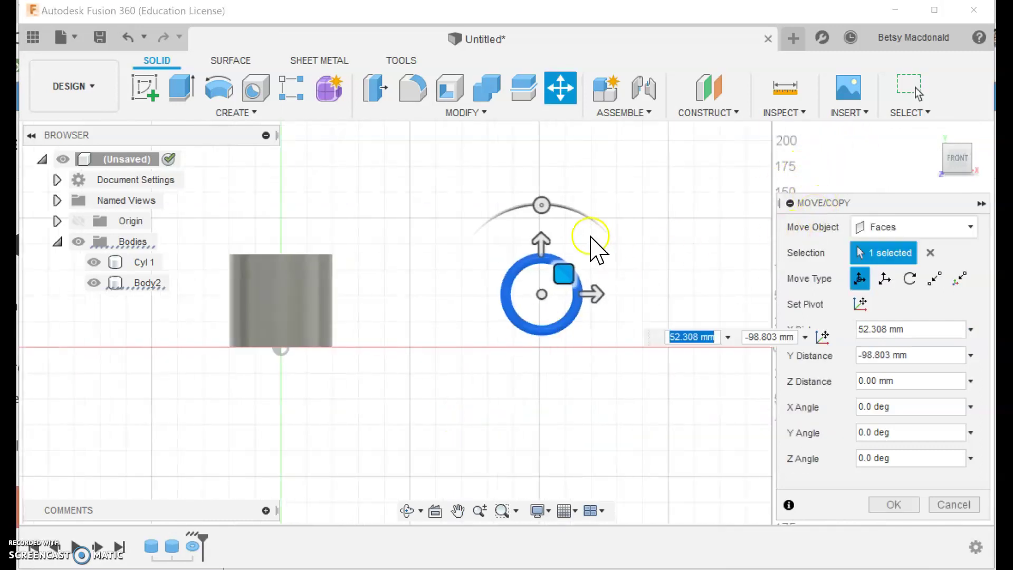
left_click(912, 505)
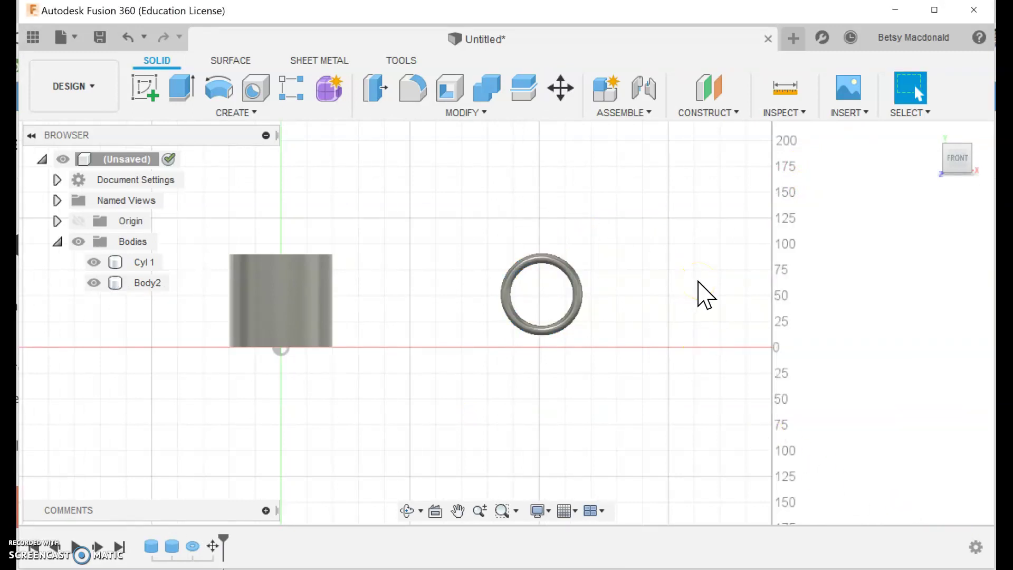
- Rename Body2 to 'handle' and return to the Home view
left_click(143, 284)
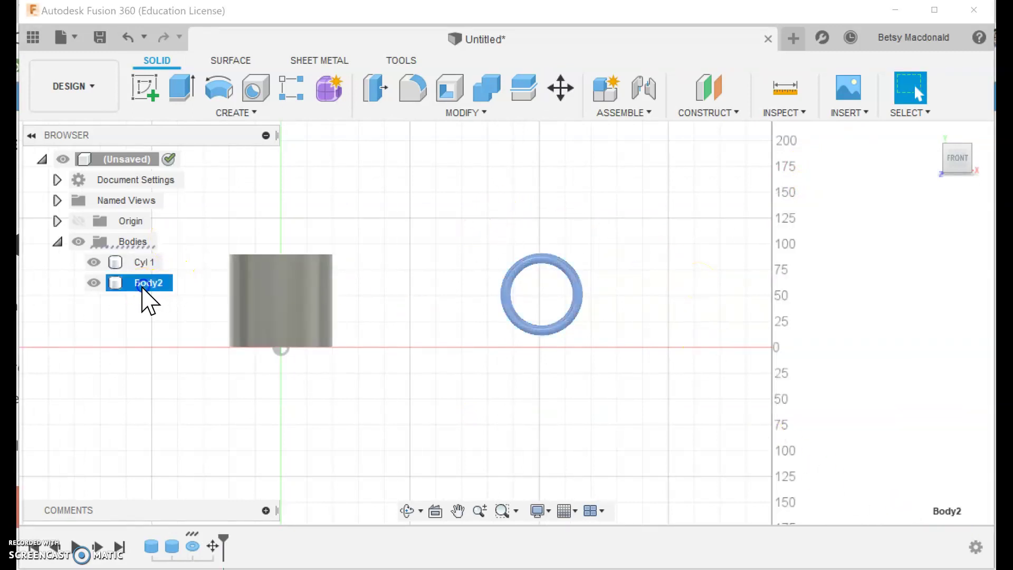
double_click(143, 286)
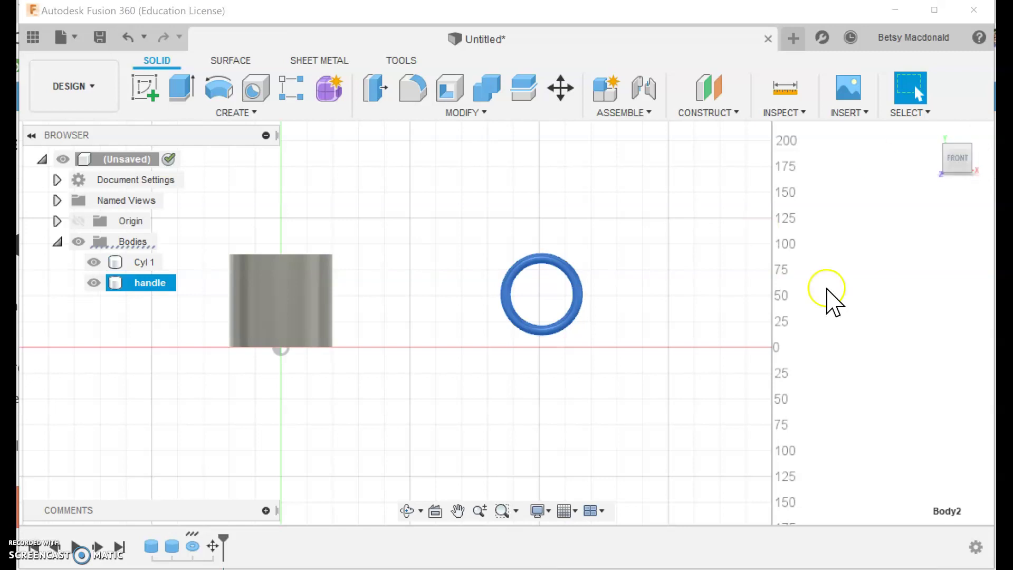
left_click(932, 131)
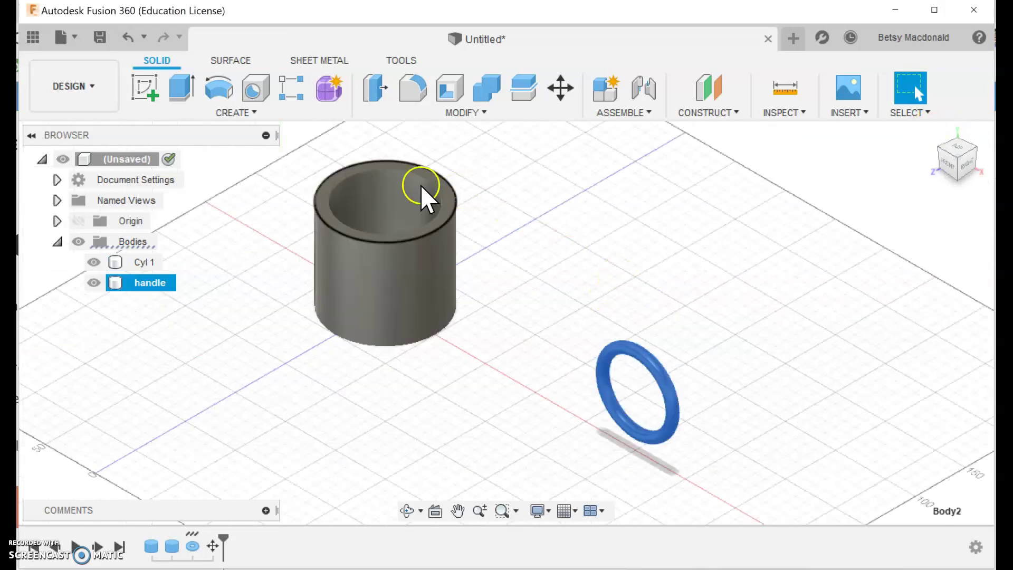
- Toggle the cylinder's selection on and off, then select the handle ring
left_click(389, 199, "ctrl")
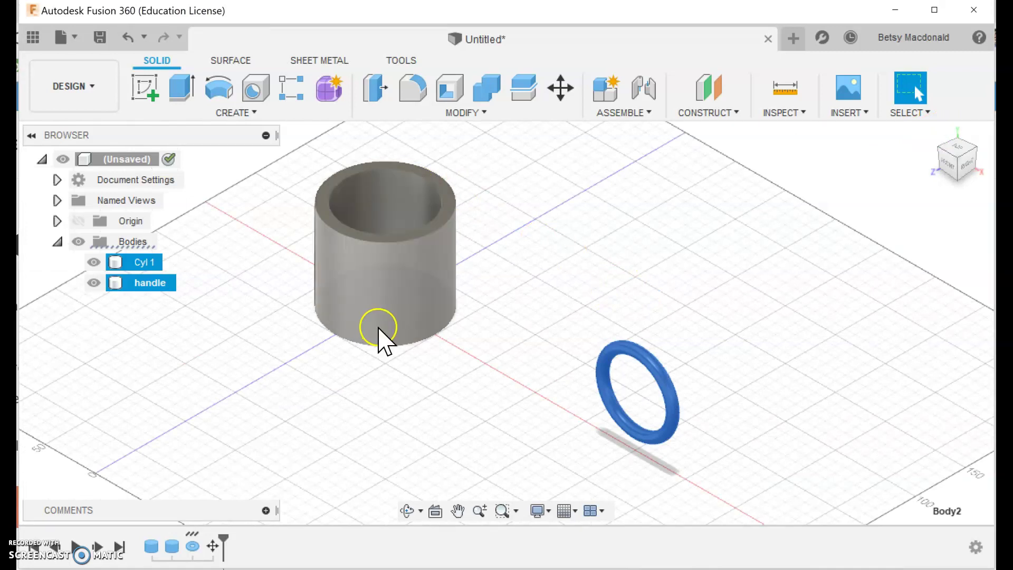
left_click(384, 211, "ctrl")
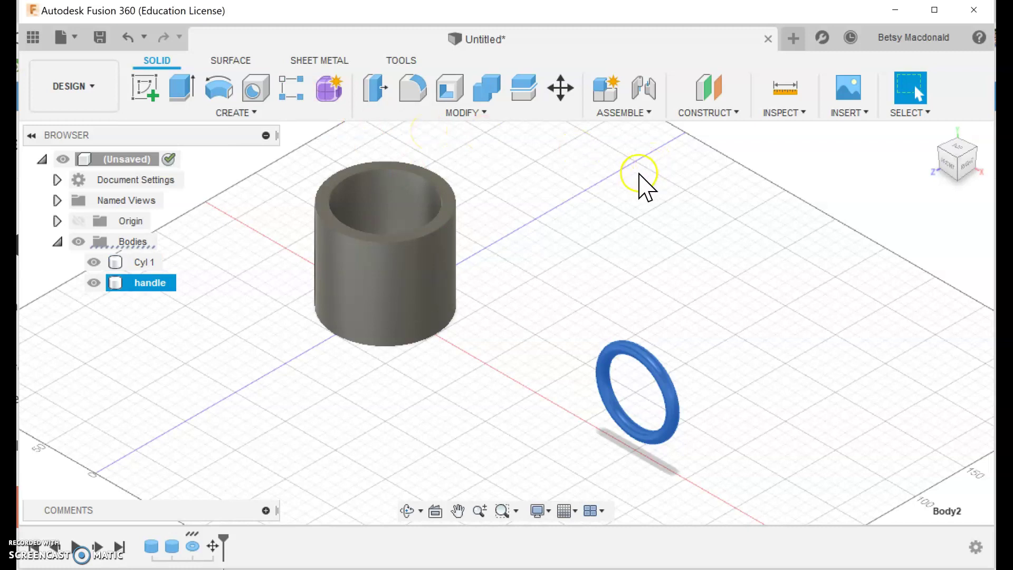
left_click(437, 198, "ctrl")
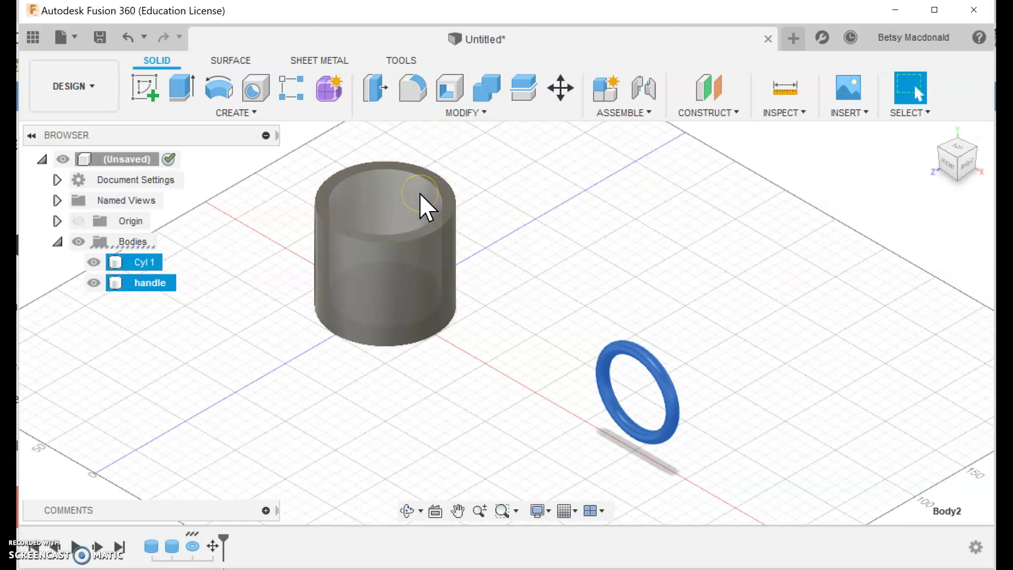
left_click(420, 196, "ctrl")
left_click(447, 205, "ctrl")
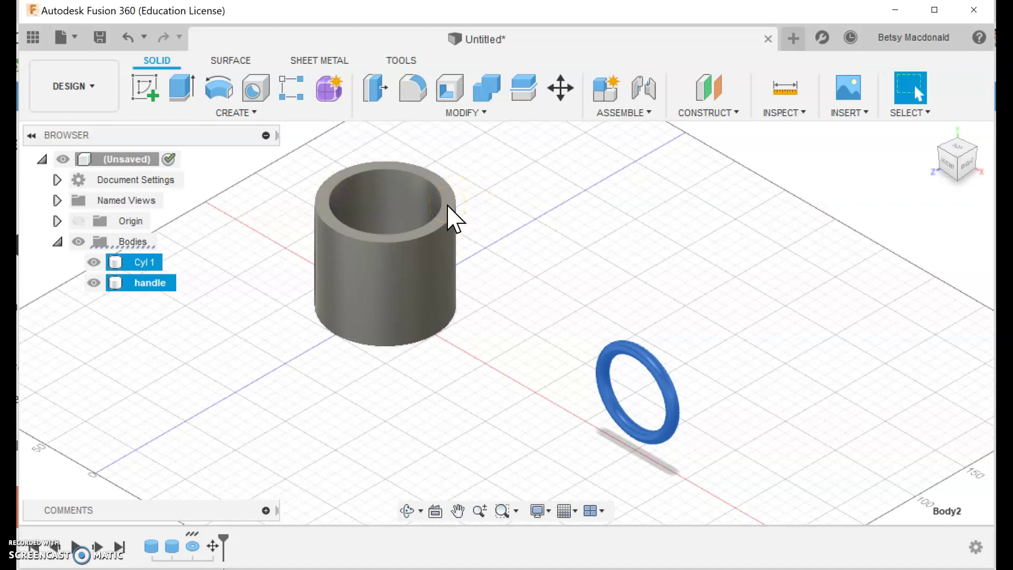
left_click(450, 210, "ctrl")
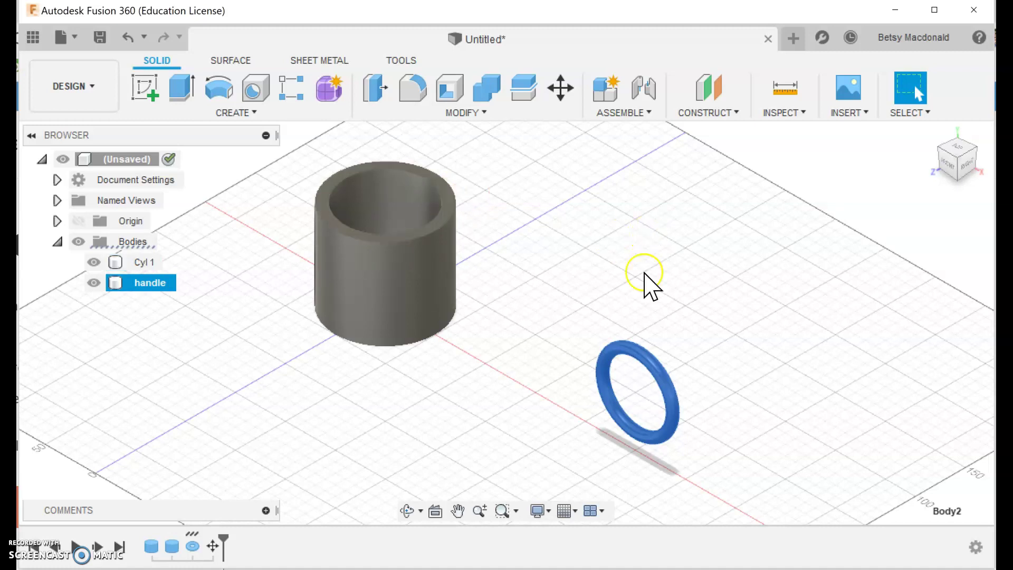
left_click(608, 348)
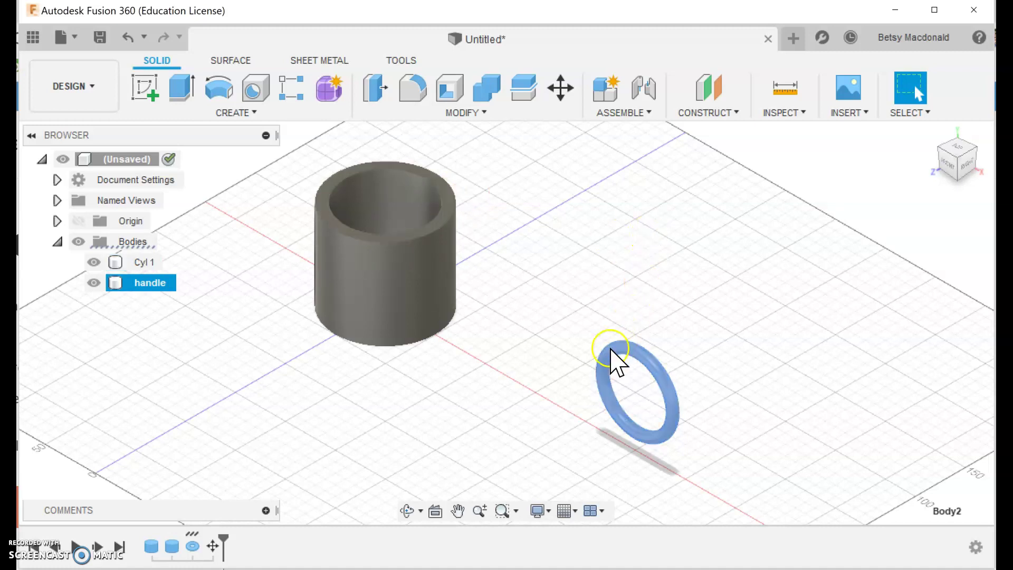
- Start a box on a sketch plane, then undo the empty sketch
left_click(230, 112)
left_click(191, 263)
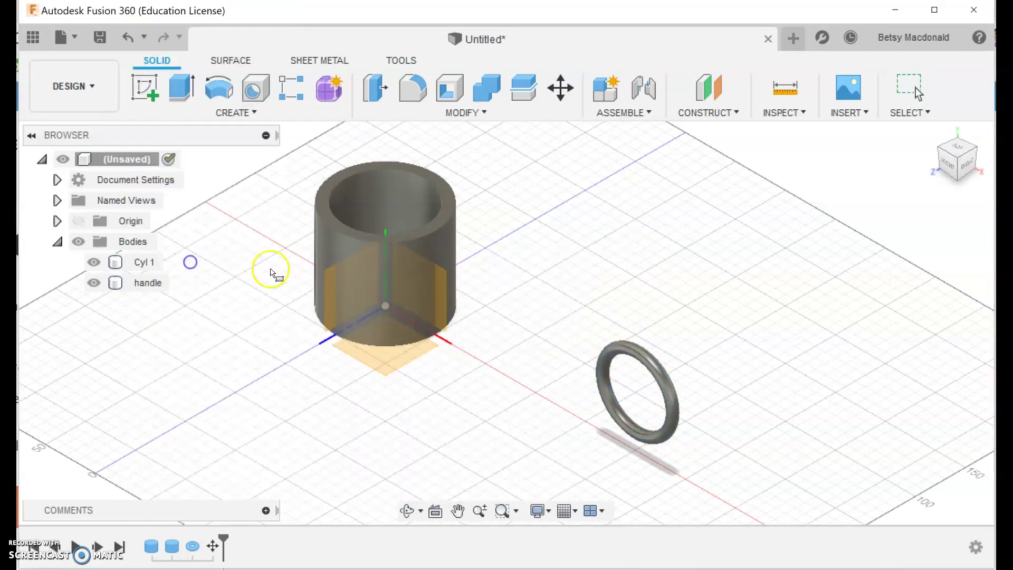
left_click(609, 362)
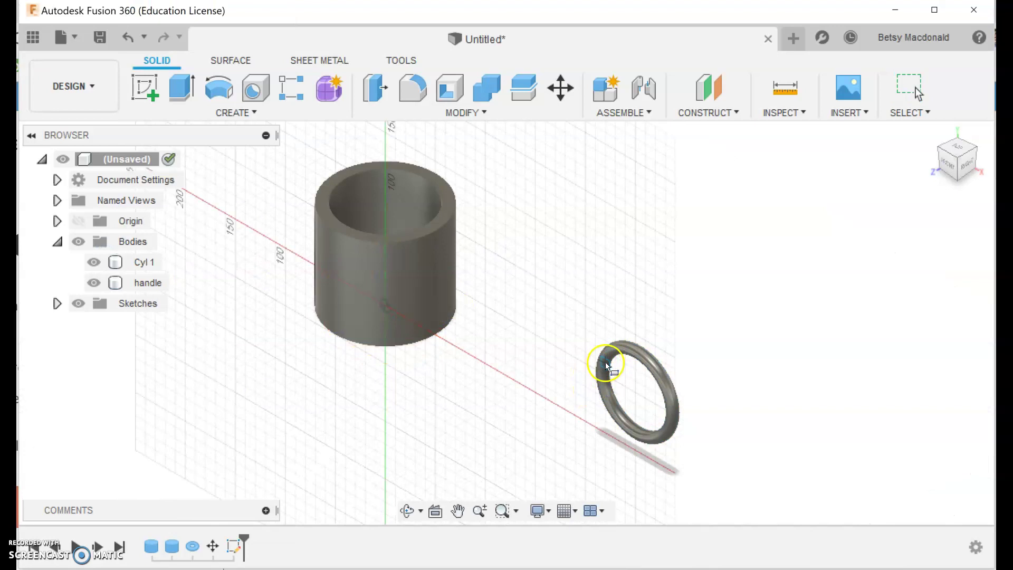
left_click(611, 433)
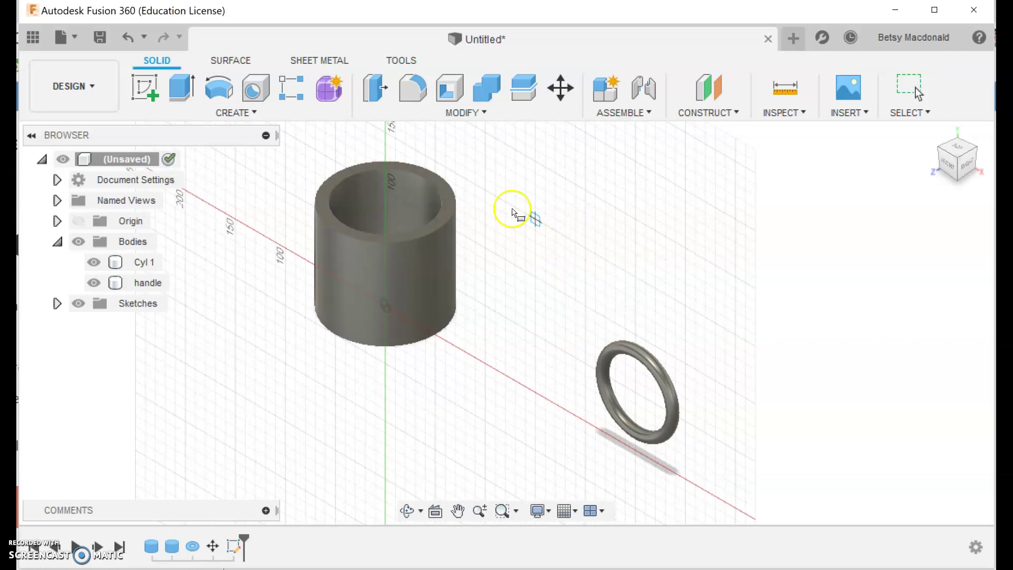
key("ctrl+z")
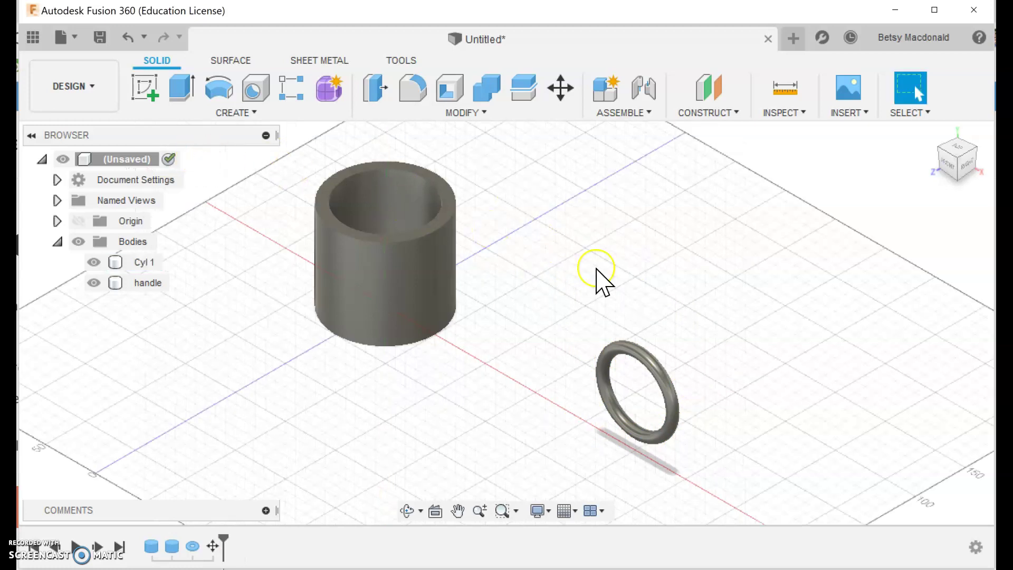
- Select and deselect the upright handle ring to check it beside Cyl 1
left_click(604, 374)
left_click(633, 393)
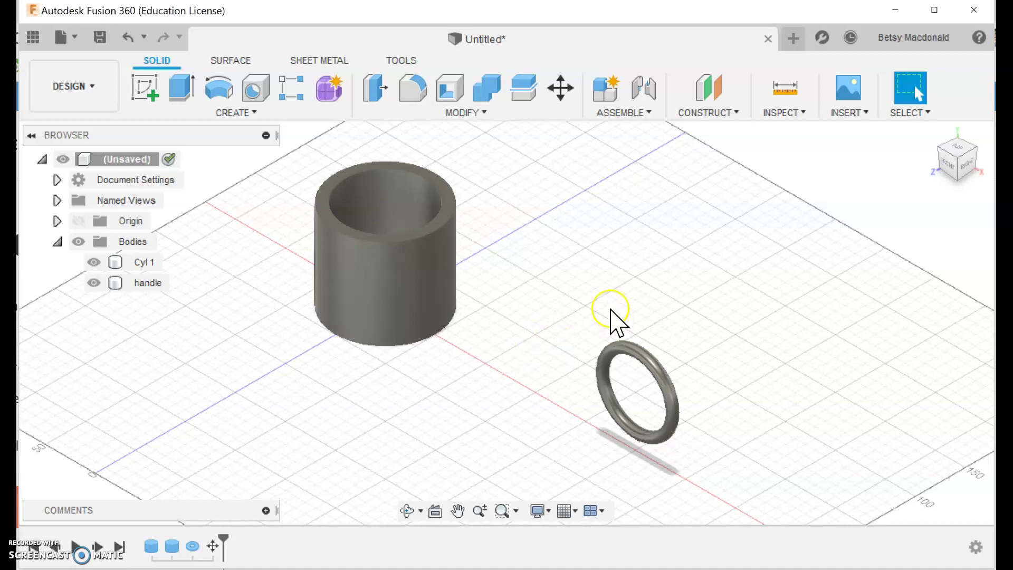
left_click(616, 358)
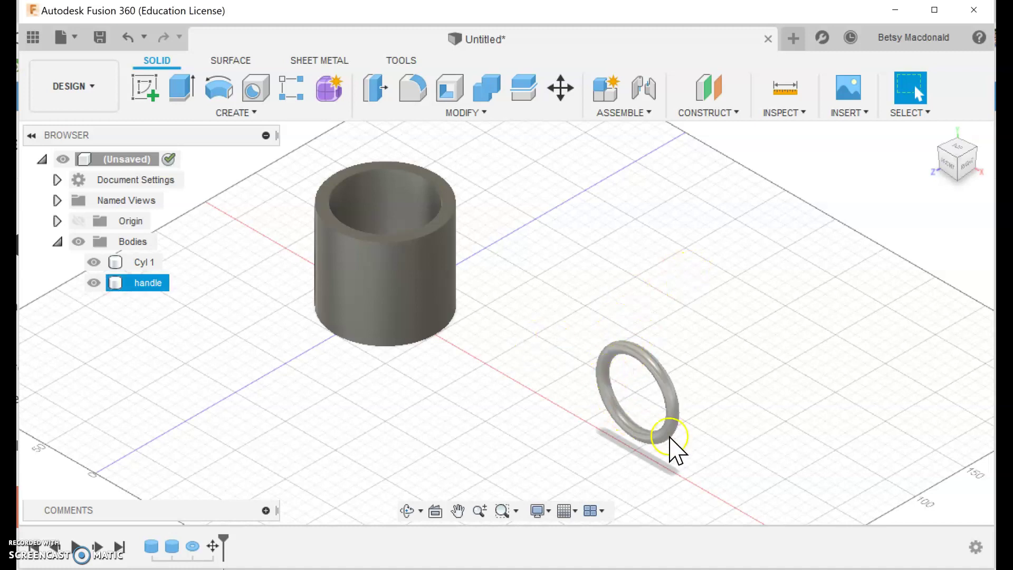
left_click(678, 446)
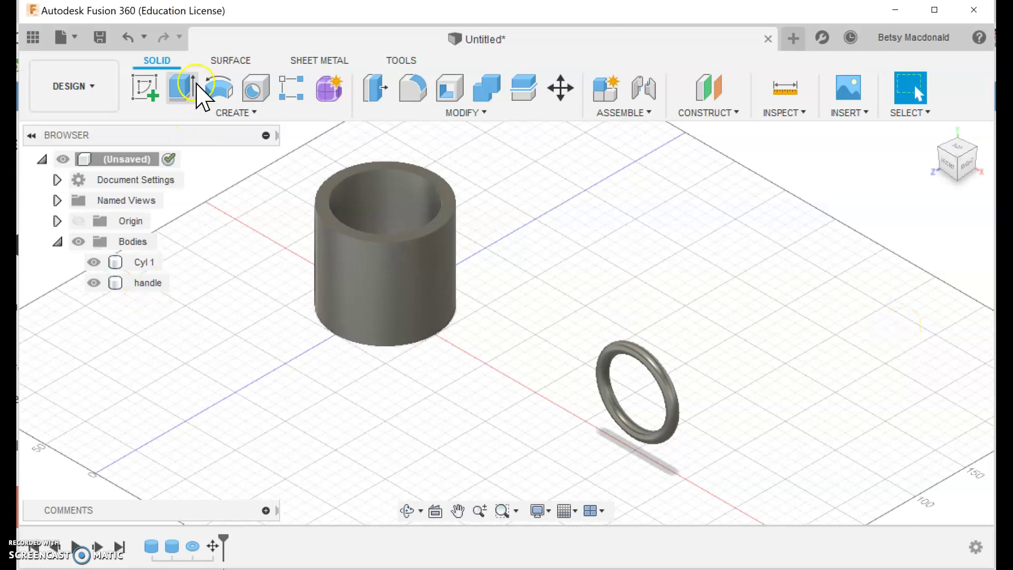
- Start a box on the ground plane and draw its 100 × 40 mm base in Top view
left_click(236, 113)
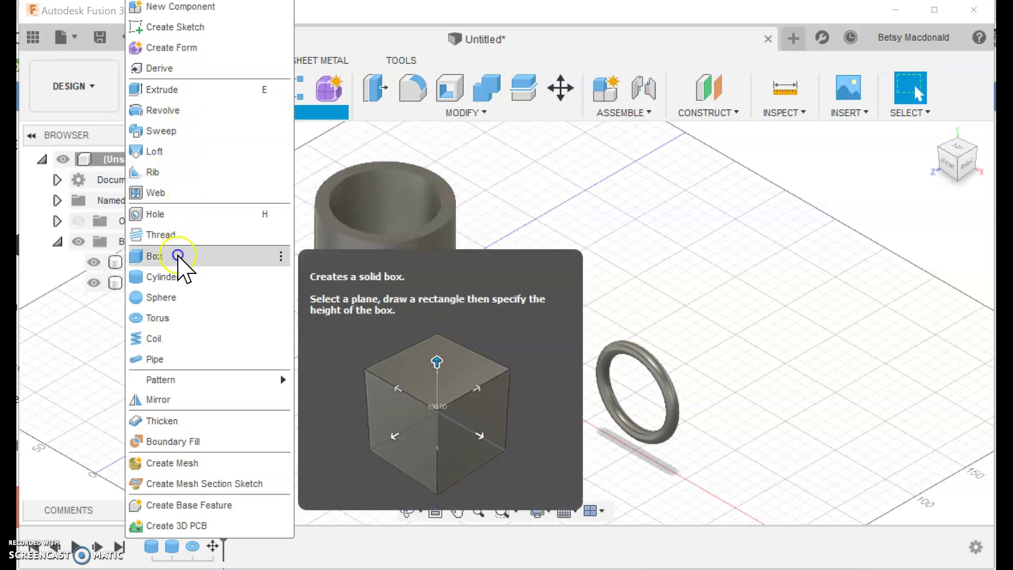
left_click(185, 256)
left_click(455, 411)
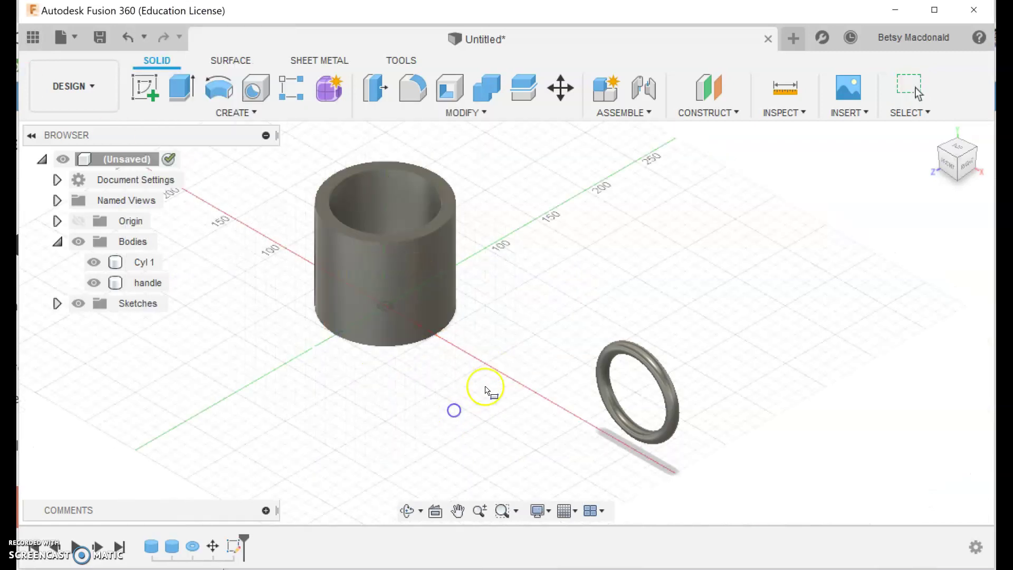
left_click(963, 154)
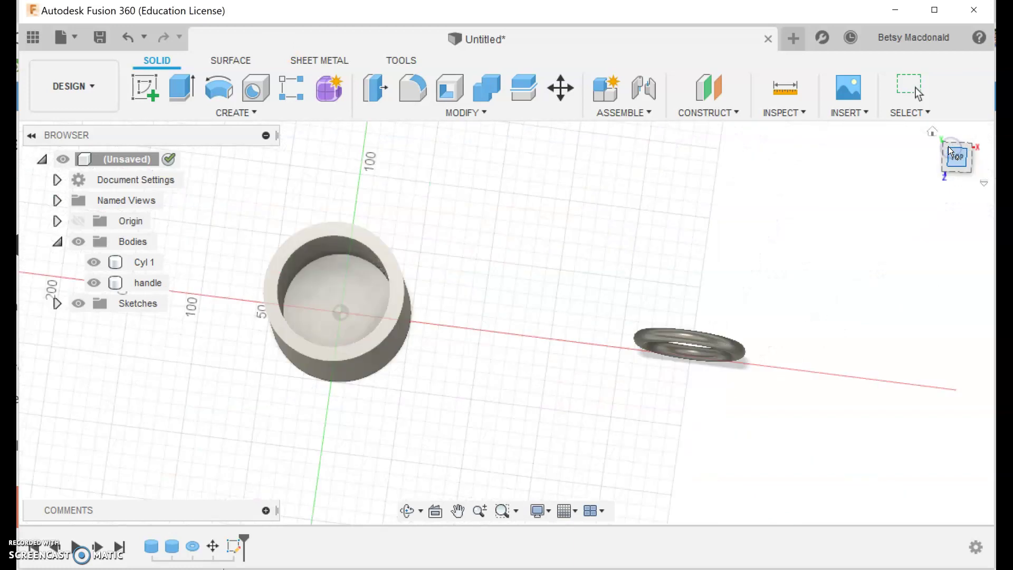
left_click(480, 298)
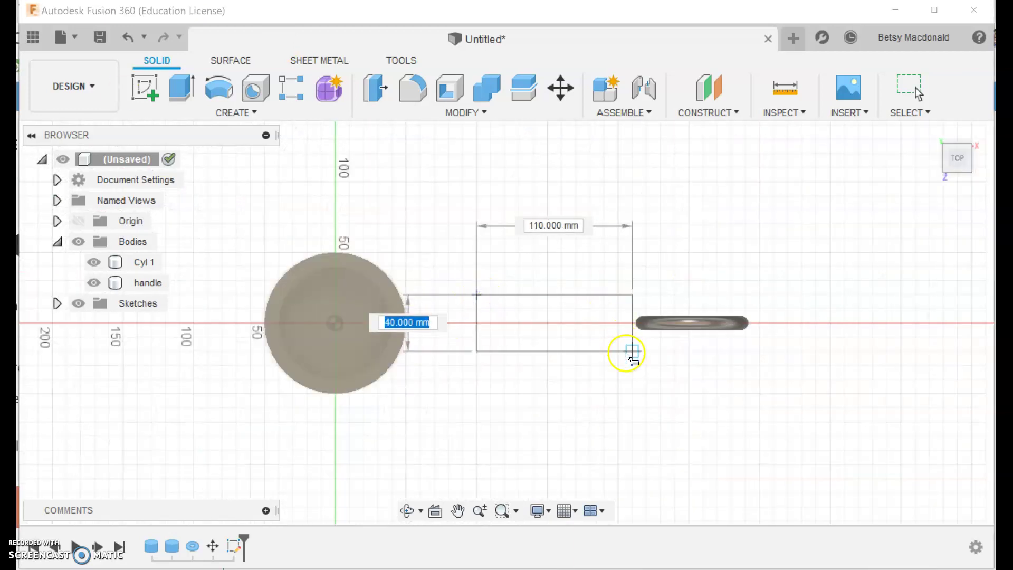
left_click(619, 351)
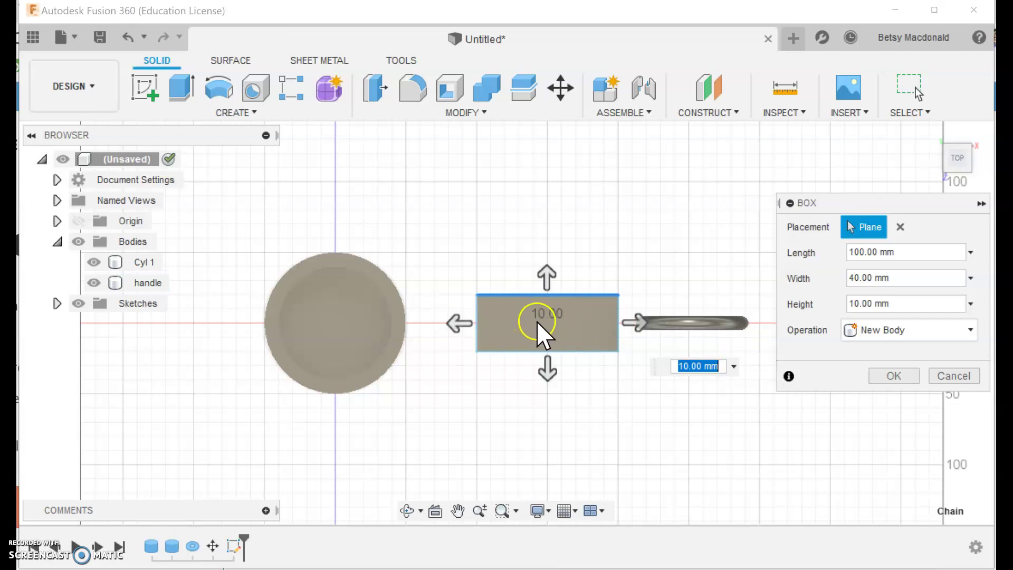
- Raise the box to 120 mm height and create it as new body Body3
mouse_move(945, 174)
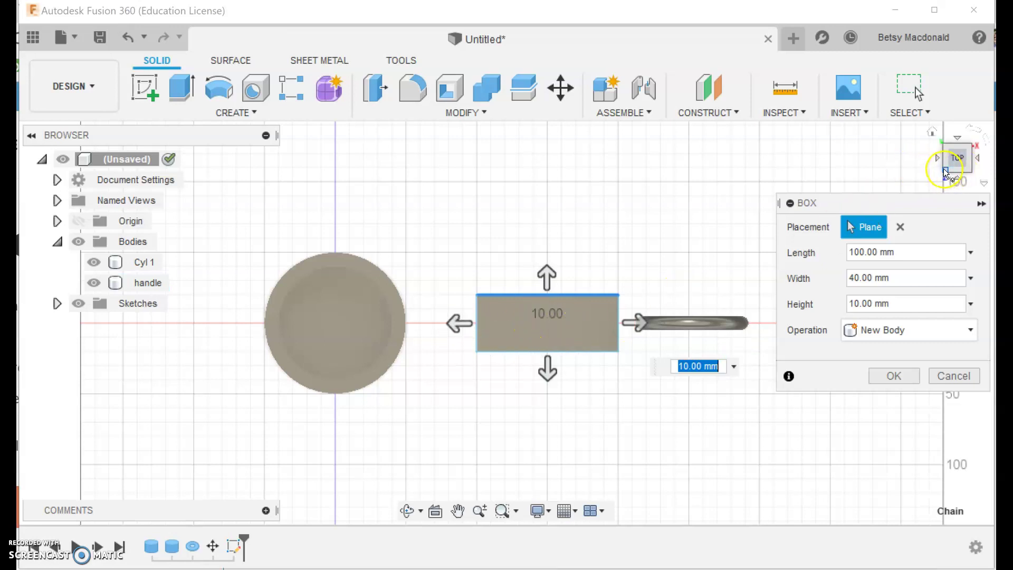
left_click(947, 174)
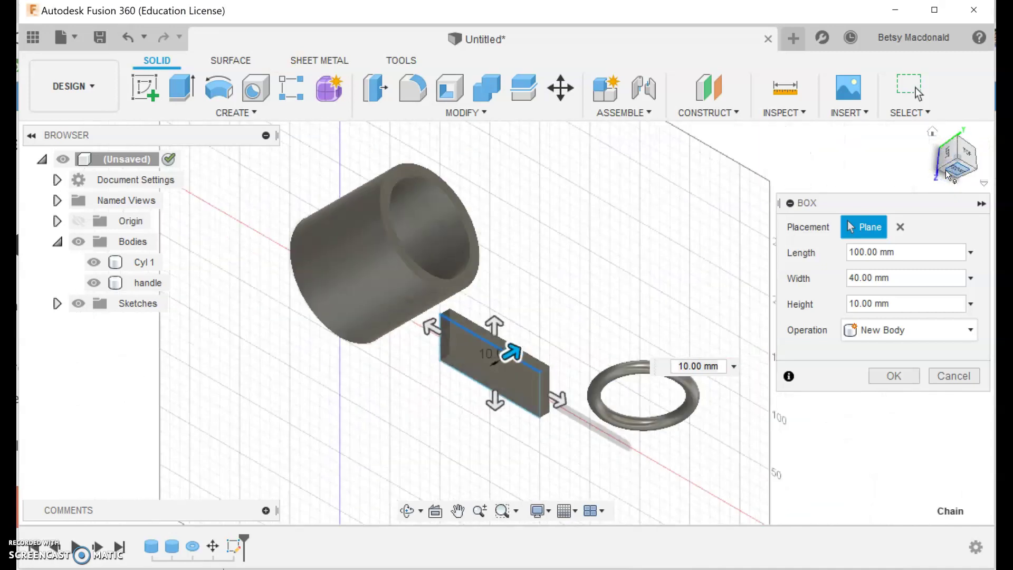
left_click(979, 171)
left_click(977, 169)
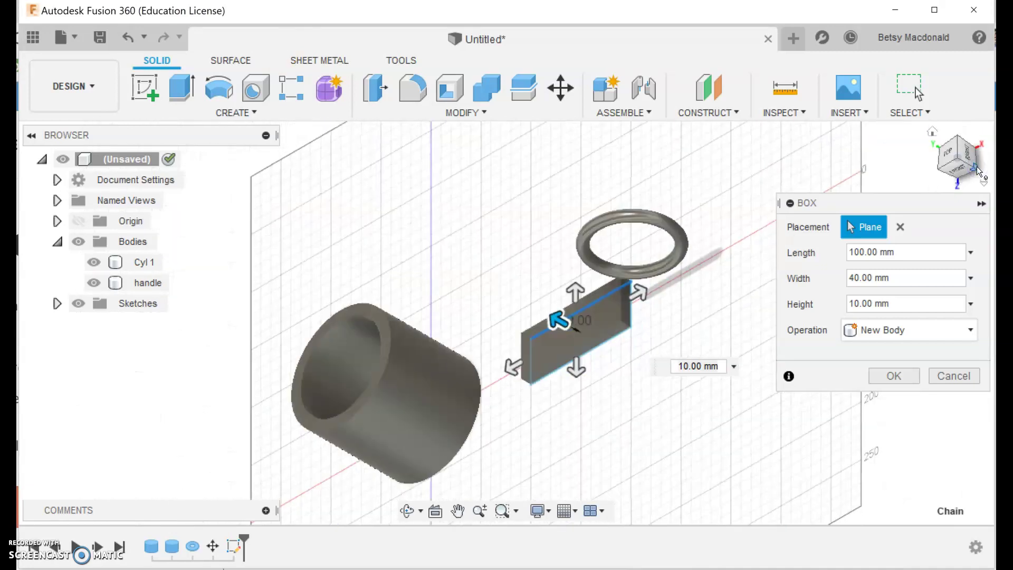
left_click(934, 132)
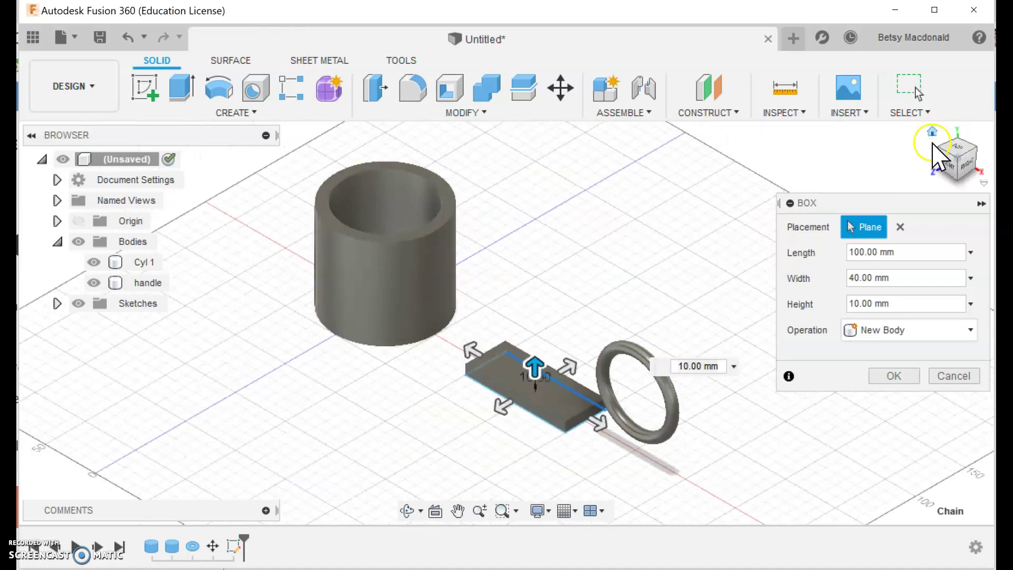
left_click(950, 170)
left_click_drag(546, 350, 546, 201)
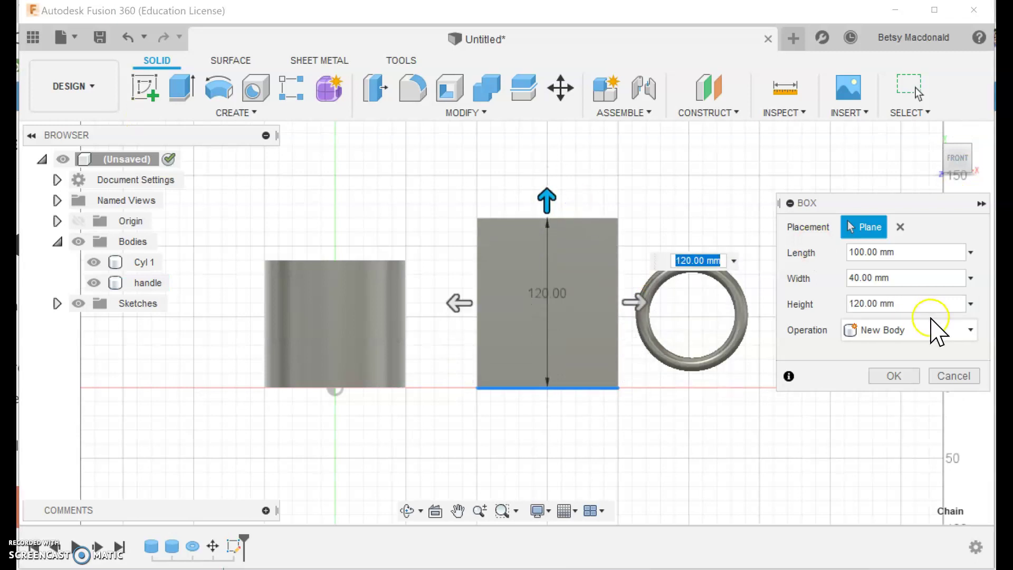
left_click(931, 132)
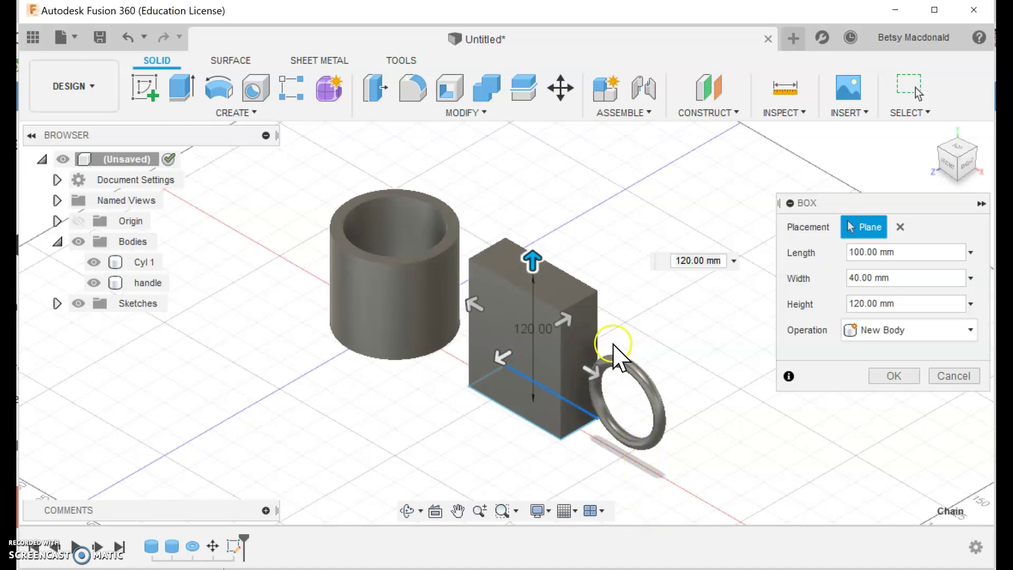
left_click(897, 374)
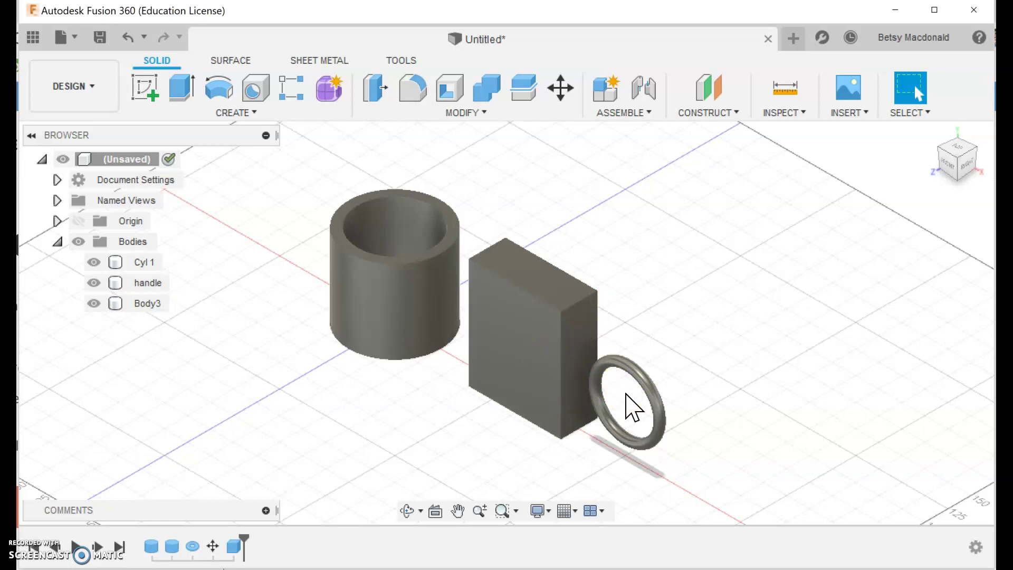
- Rename Body3 to 'cutBox' in the Browser, then reselect it
double_click(147, 303)
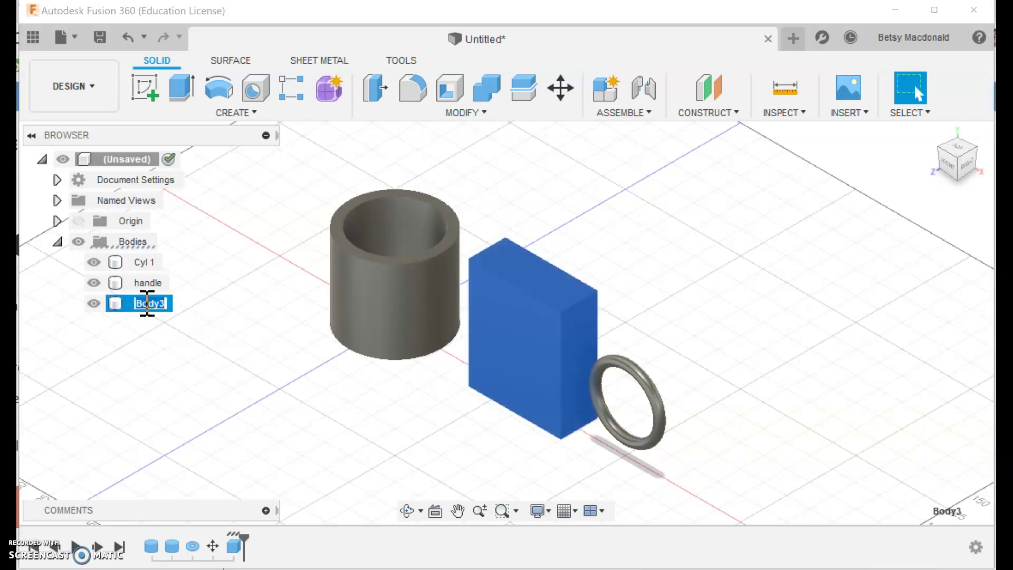
type("cutBox")
key("Return")
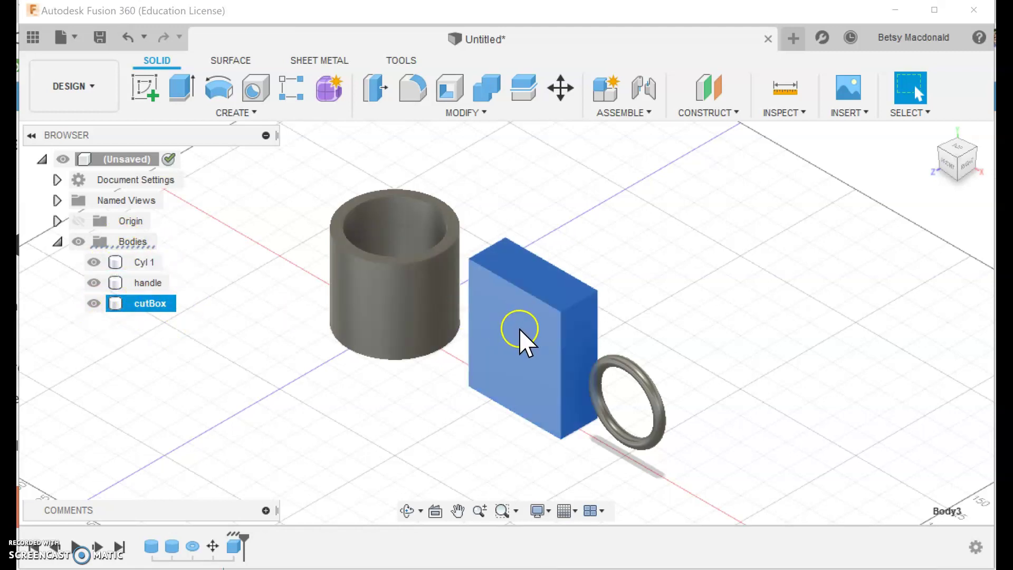
left_click(202, 429)
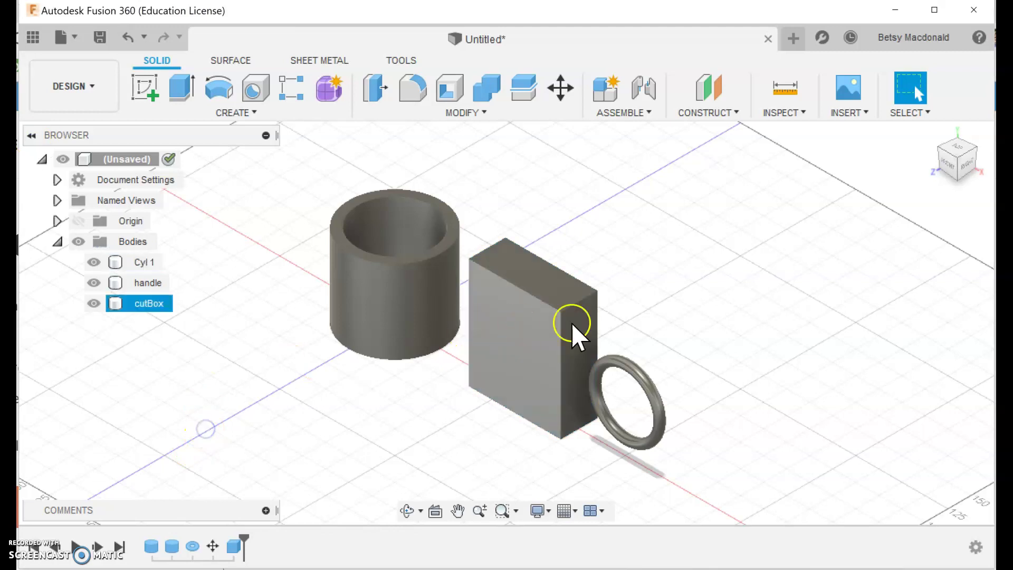
left_click(150, 303)
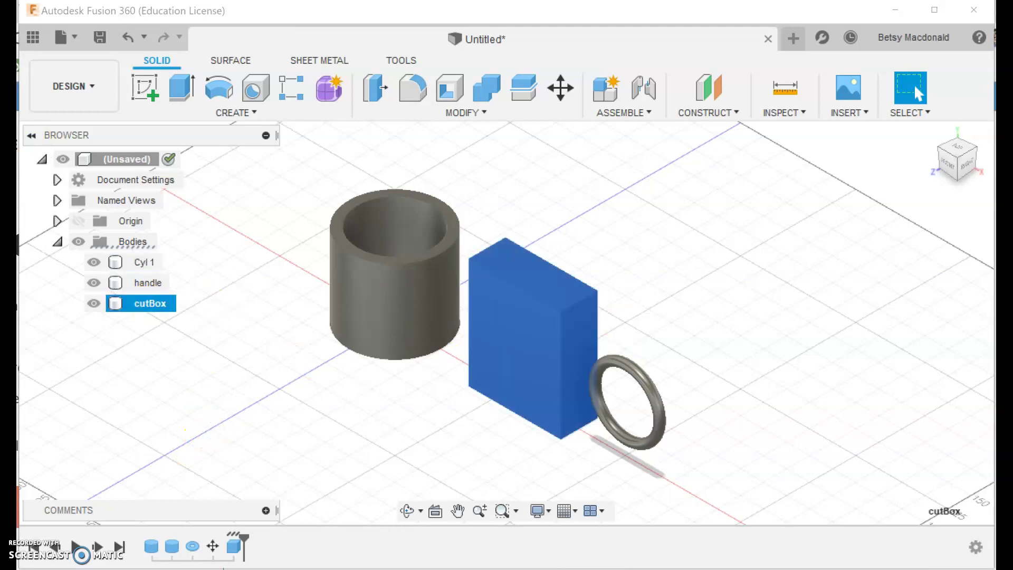
- Move cutBox 44.753 mm in X and -2.633 mm in Z to overlap the handle ring
right_click(532, 354)
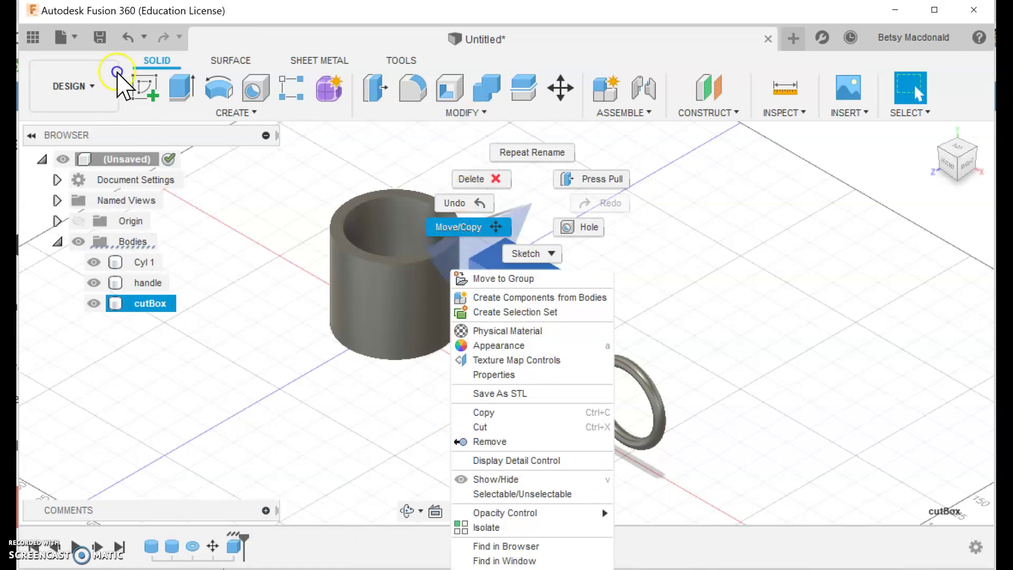
left_click(460, 227)
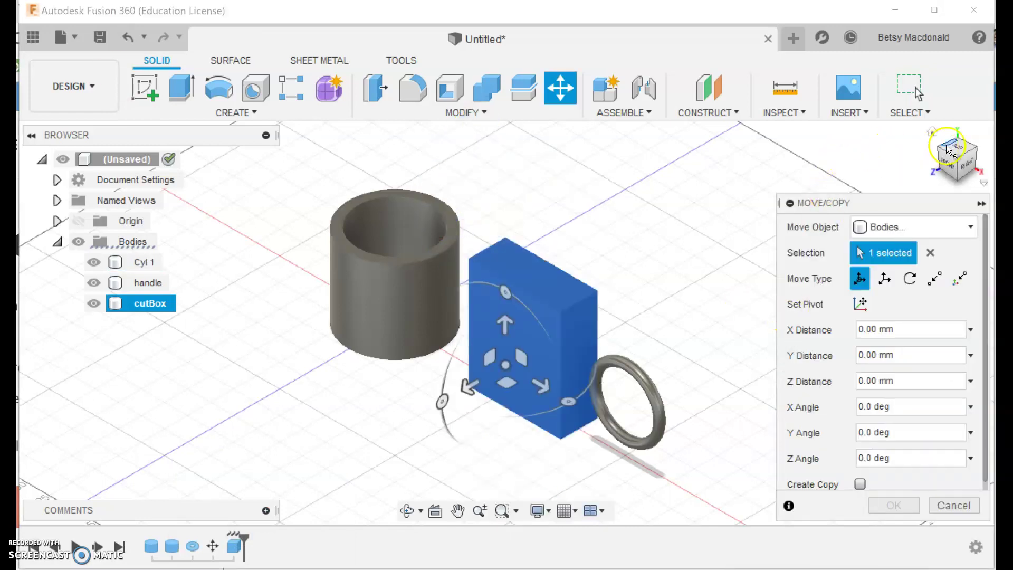
left_click(963, 153)
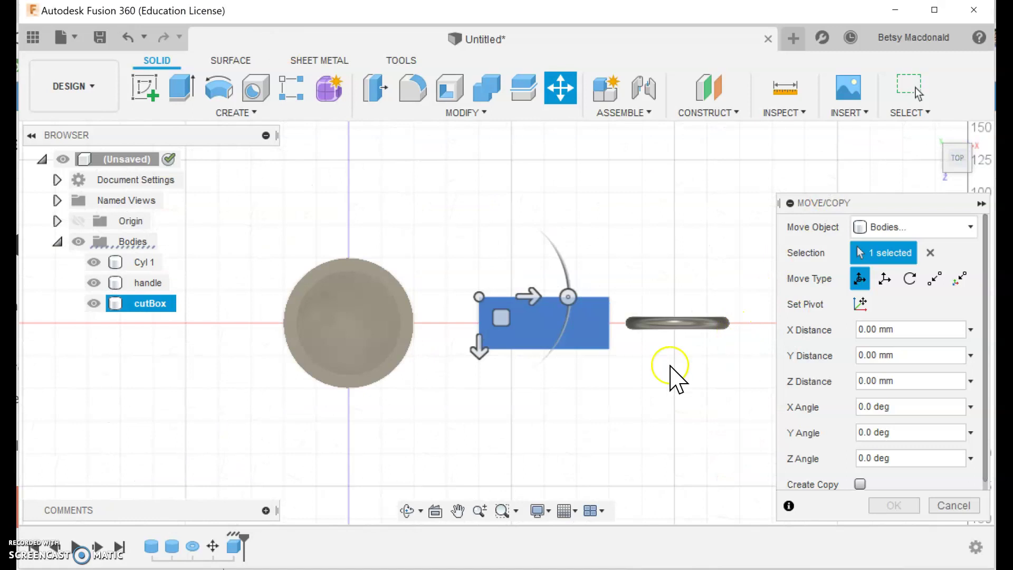
left_click_drag(500, 318, 561, 317)
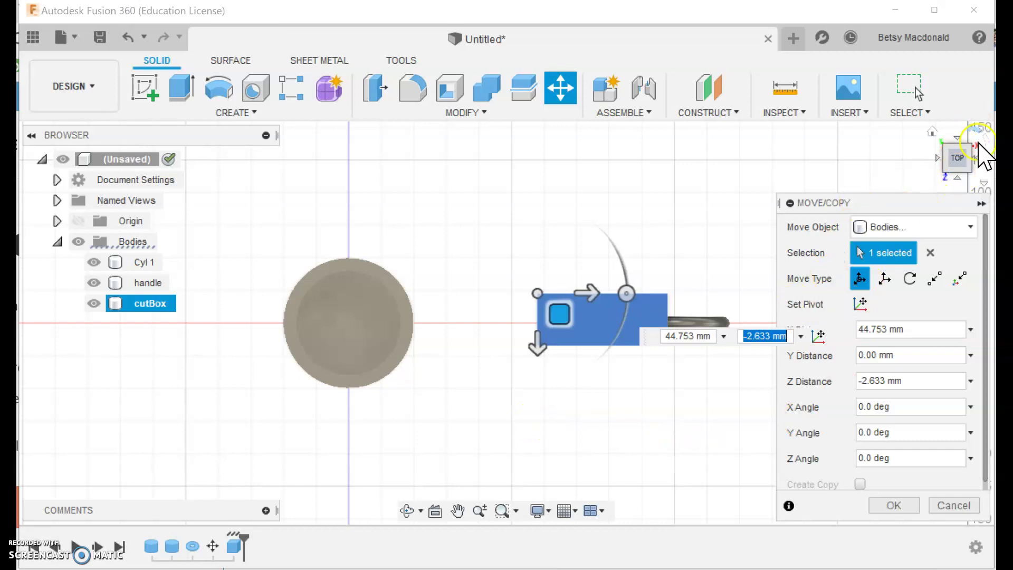
left_click(959, 178)
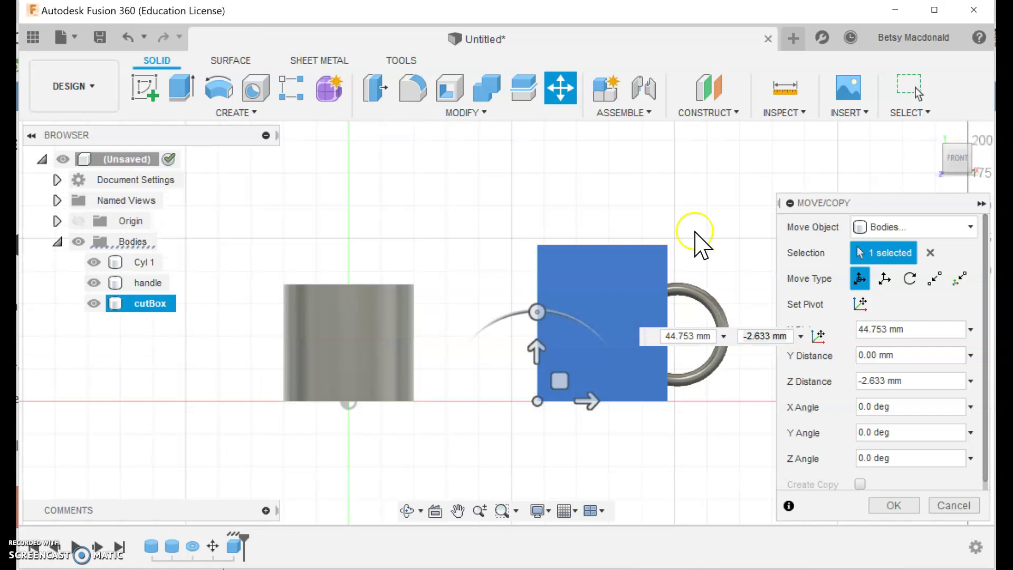
left_click(623, 327)
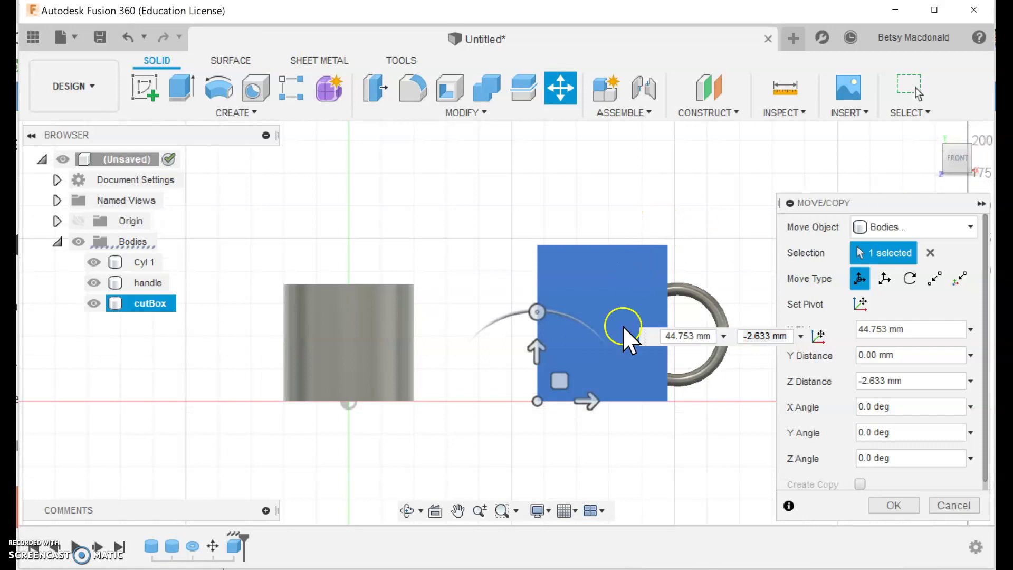
left_click(976, 158)
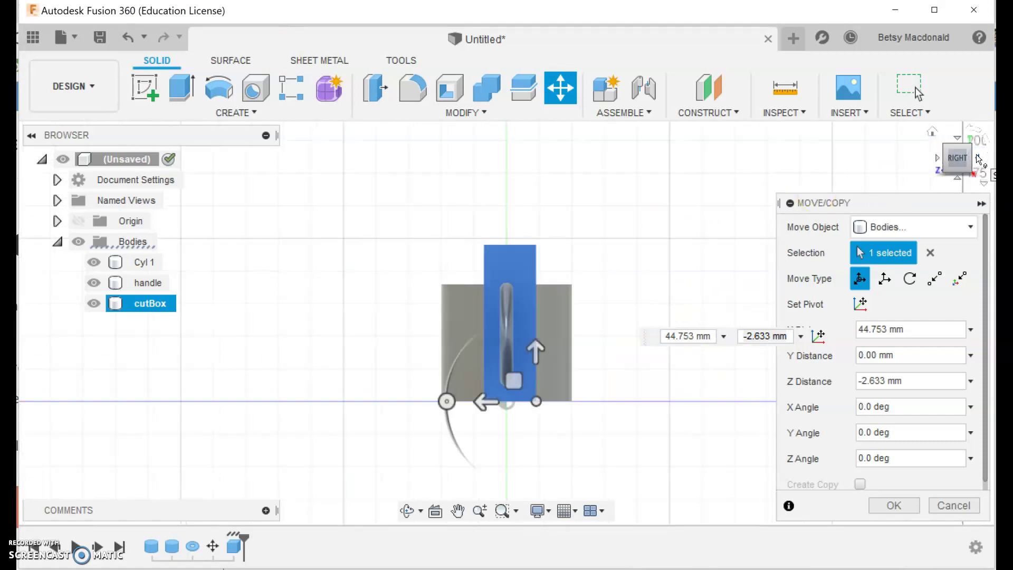
left_click(495, 304)
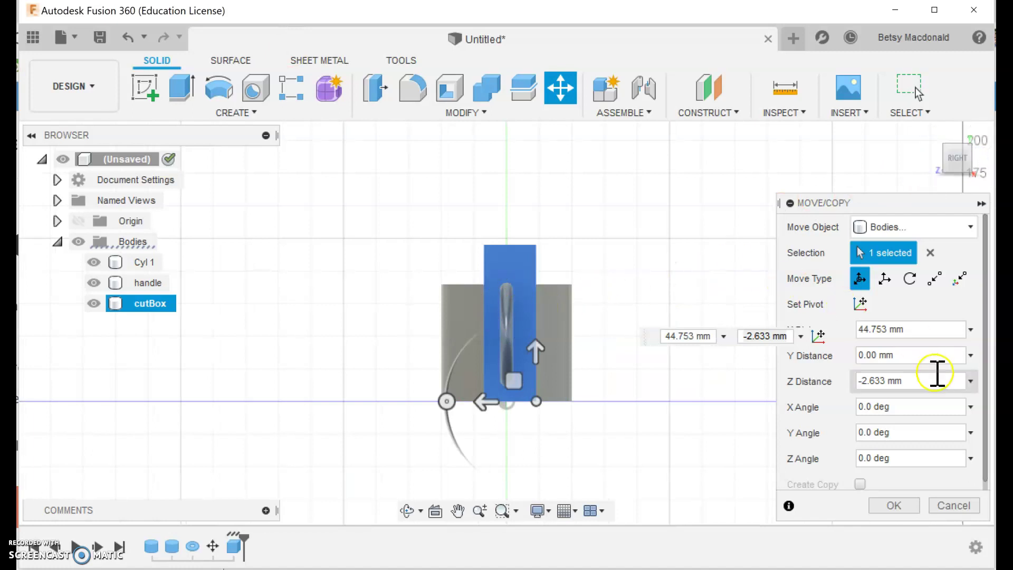
left_click(896, 504)
left_click(932, 133)
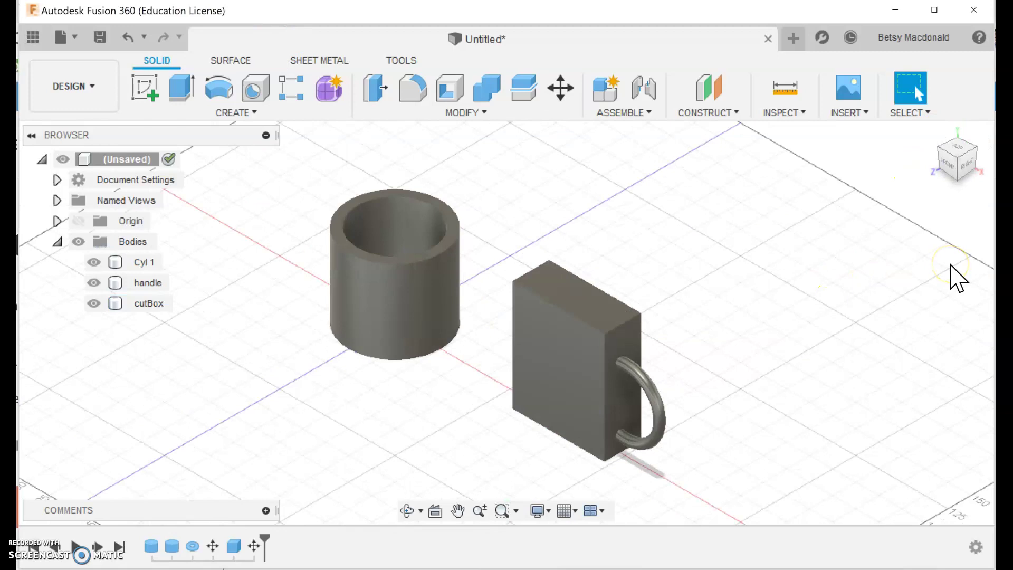
- Inspect cutBox over the inner half of the handle ring, then clear the selection
left_click_drag(958, 153, 971, 145)
scroll(834, 337, "up", 5)
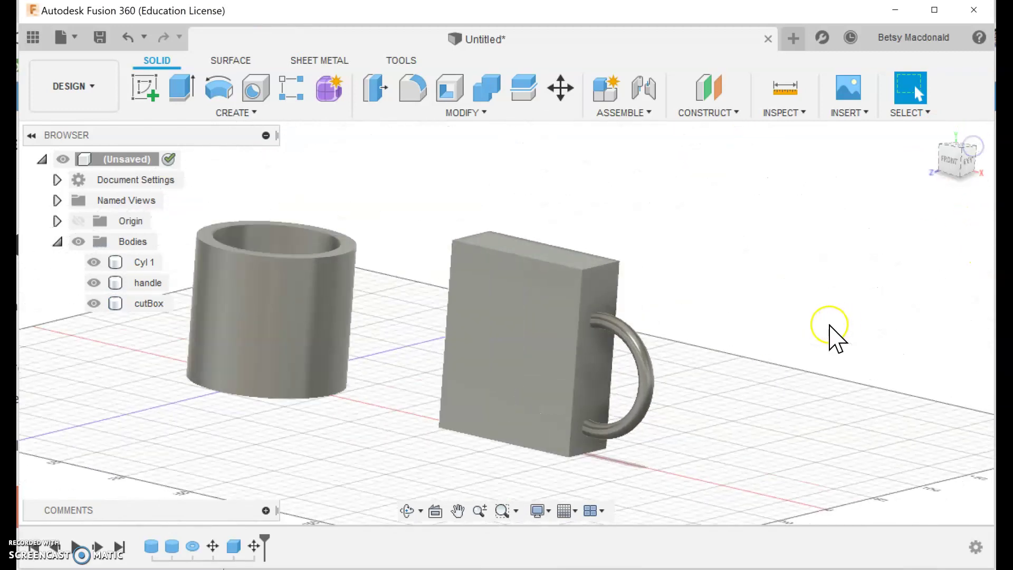
left_click(438, 322)
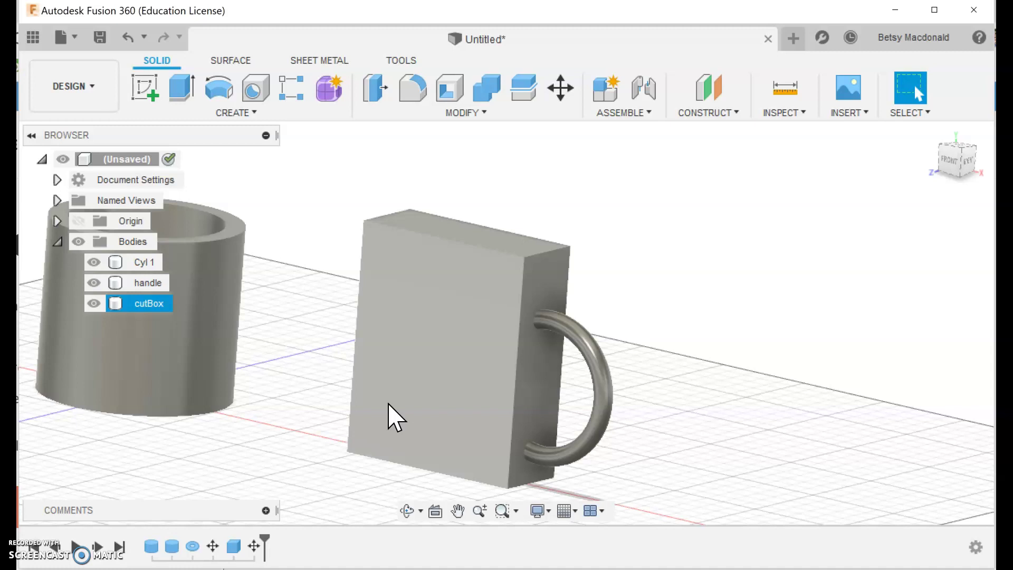
left_click(553, 267)
left_click(789, 271)
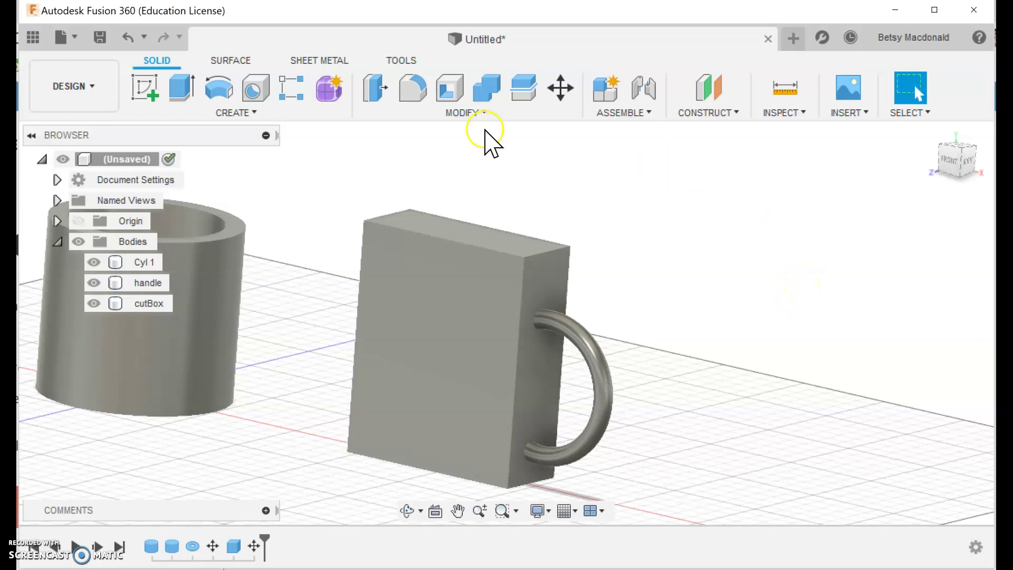
- Combine with Cut operation, handle as target and cutBox as tool, leaving a half-ring handle
left_click(449, 114)
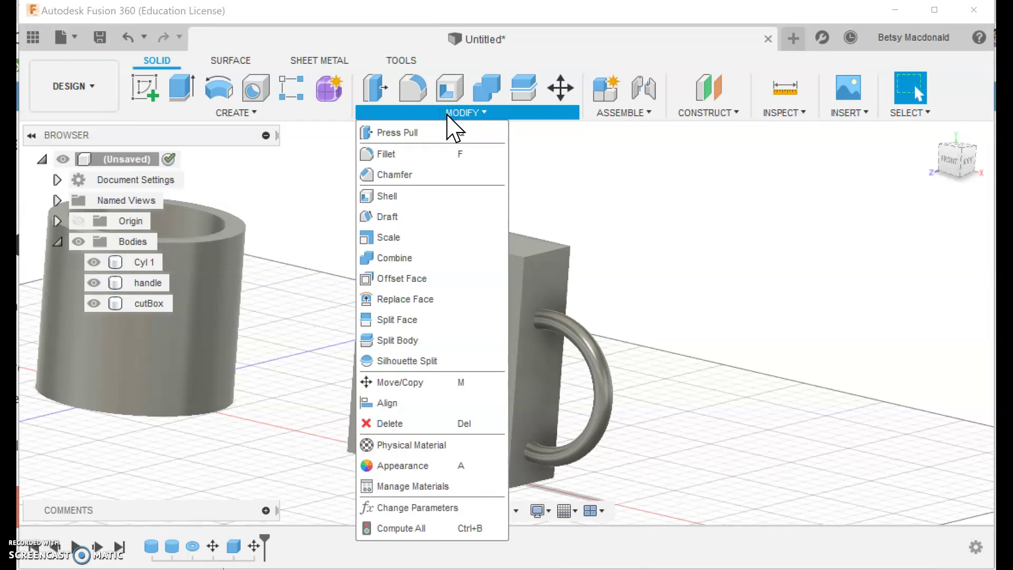
left_click(395, 260)
left_click(910, 276)
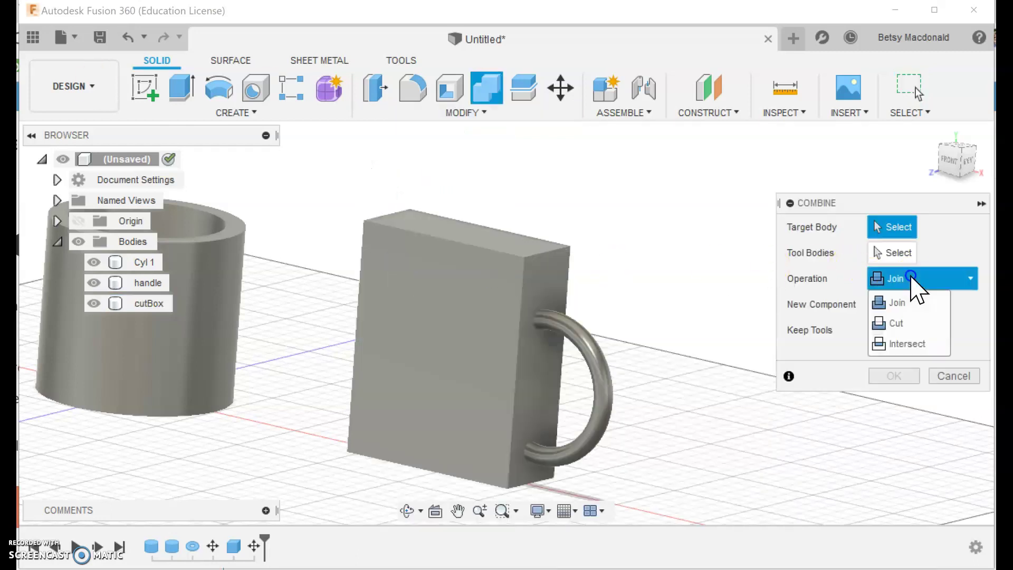
left_click(909, 303)
left_click(895, 327)
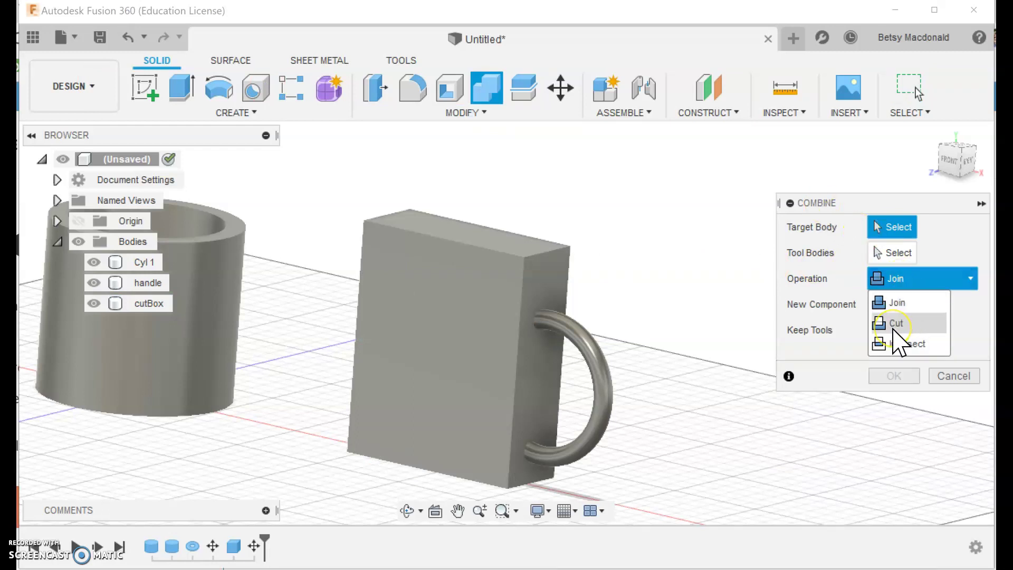
left_click(800, 334)
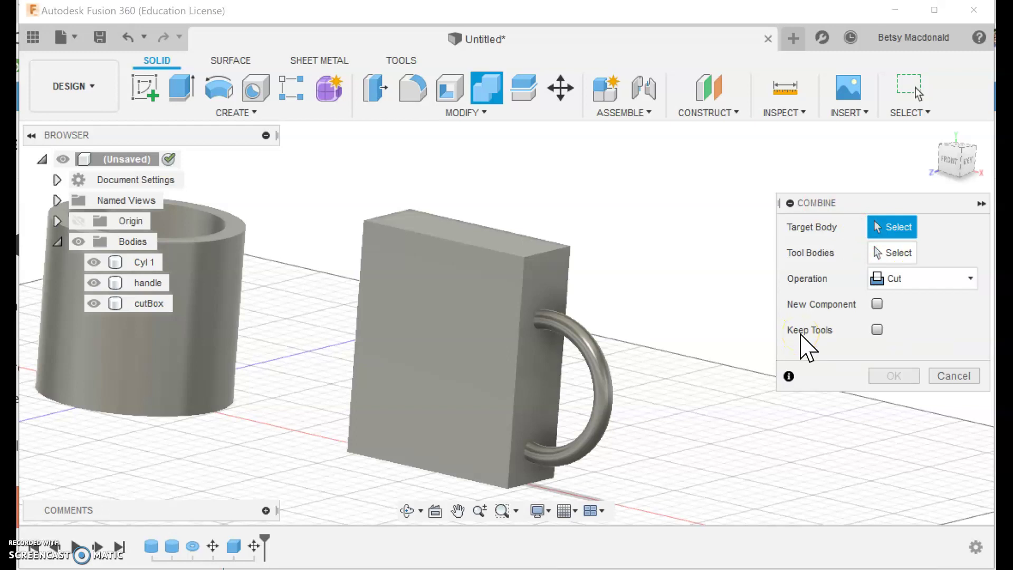
left_click(805, 231)
left_click(607, 403)
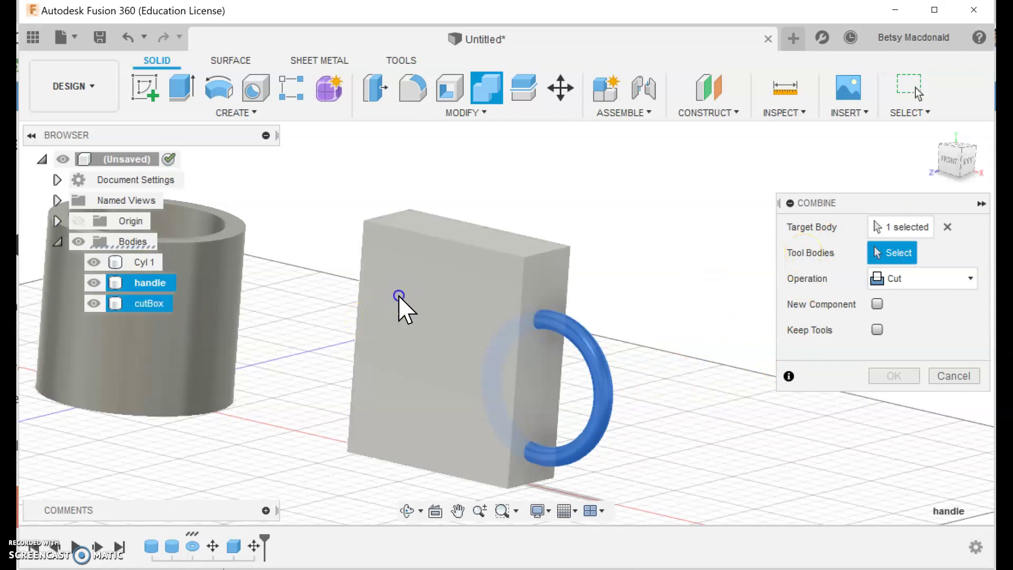
left_click(400, 304)
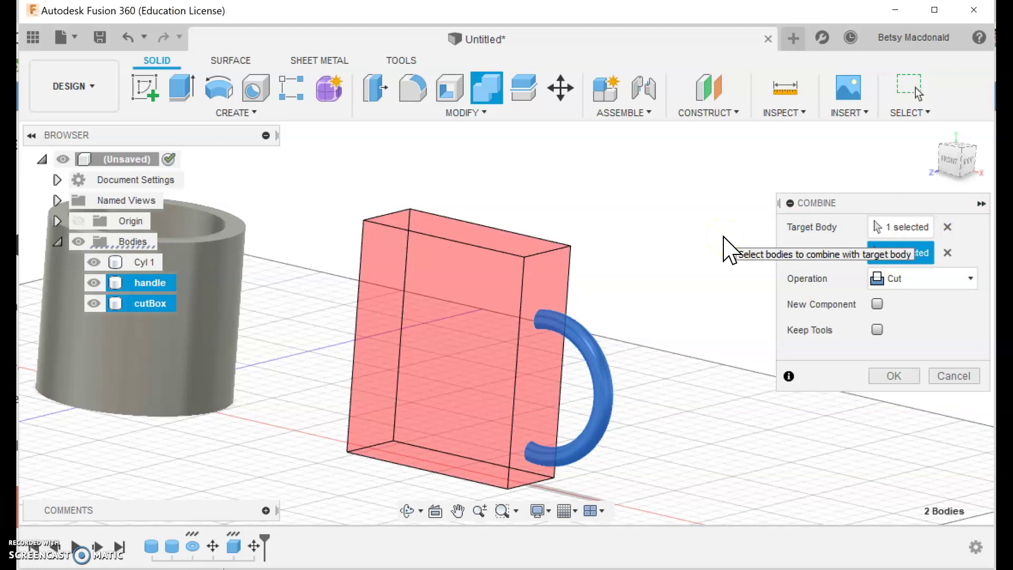
left_click(151, 282)
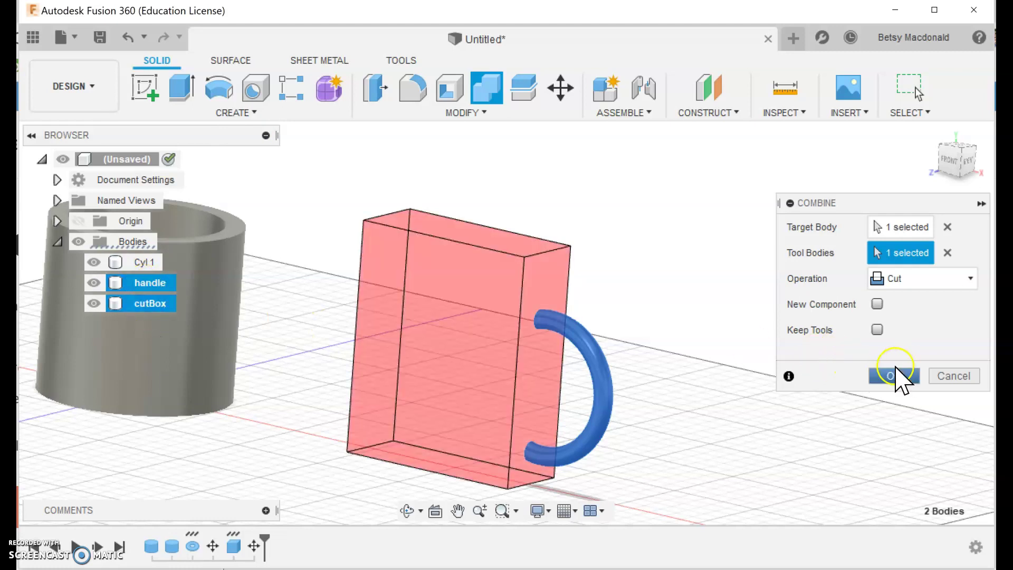
left_click(894, 376)
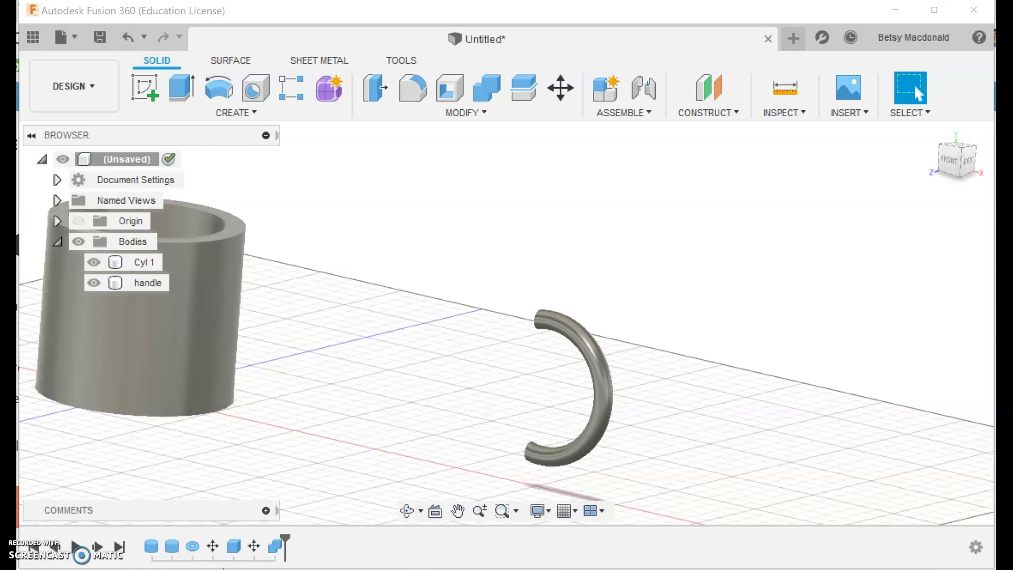
- Move the handle body against Cyl 1's side wall in Top view
left_click(606, 395)
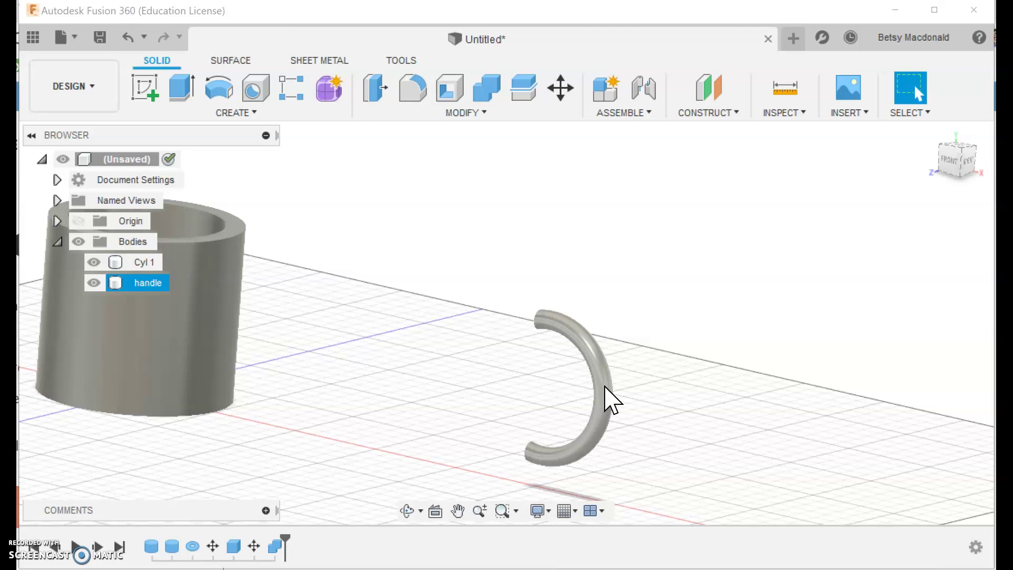
right_click(605, 389)
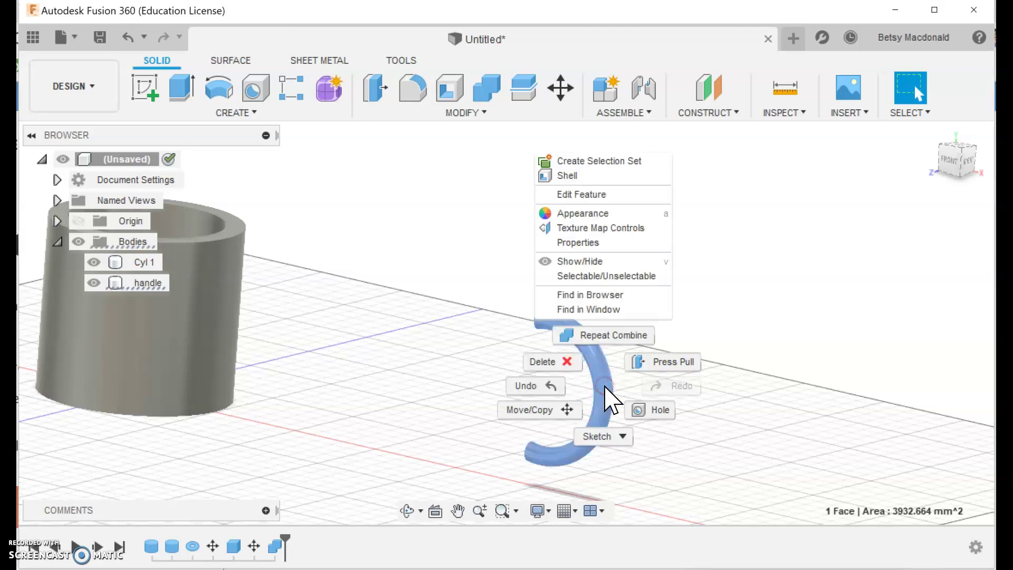
left_click(443, 364)
left_click_drag(486, 282, 643, 477)
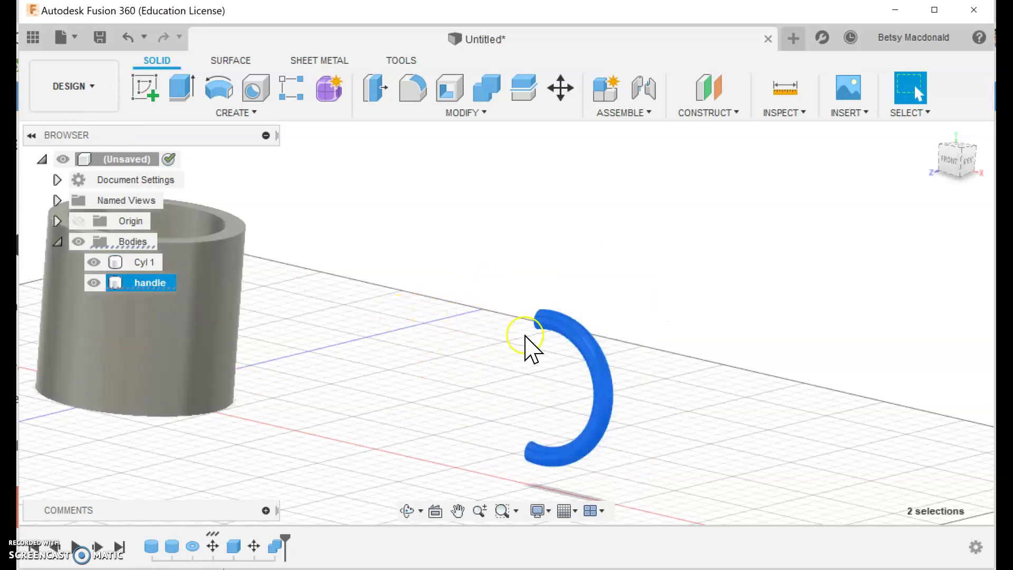
left_click(556, 325)
right_click(557, 326)
left_click(485, 362)
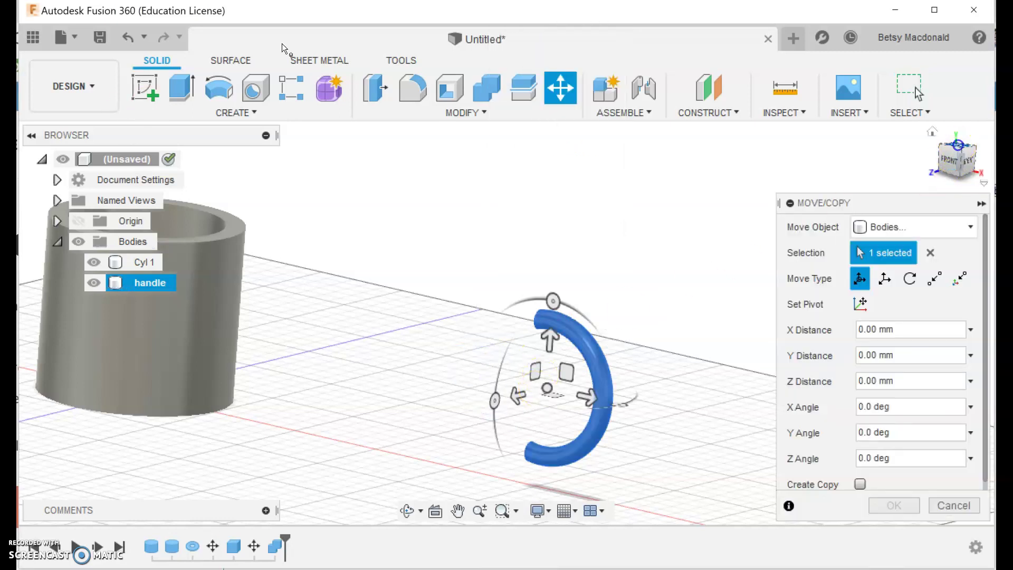
left_click(958, 151)
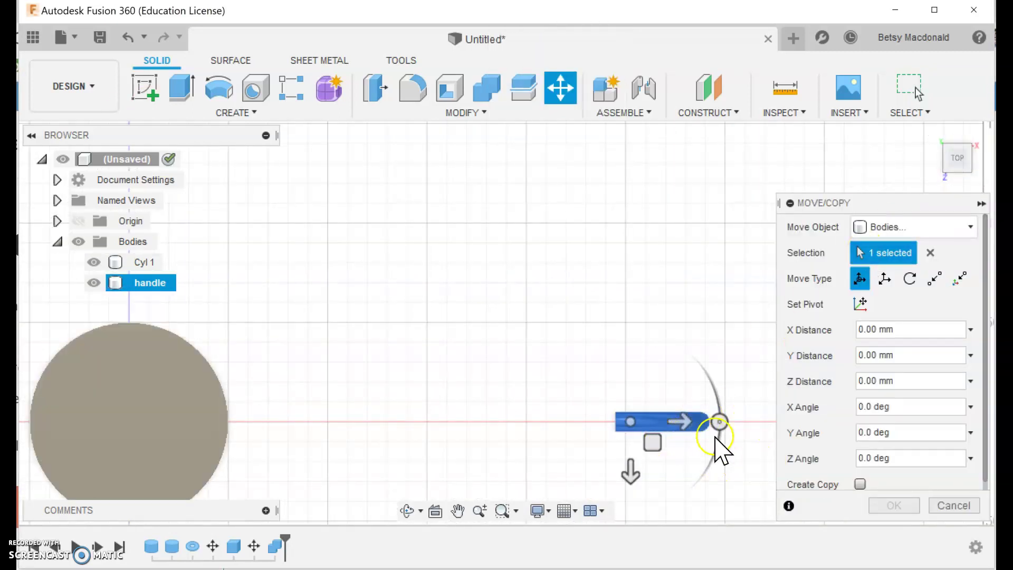
left_click_drag(650, 443, 259, 443)
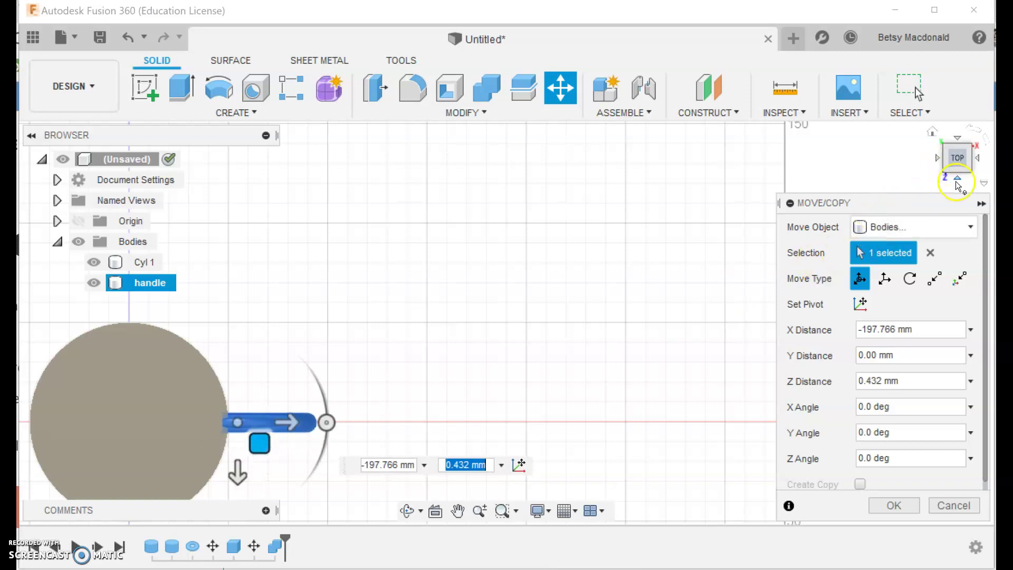
- Lower the handle with a -5 mm Y distance and commit the move
left_click(957, 181)
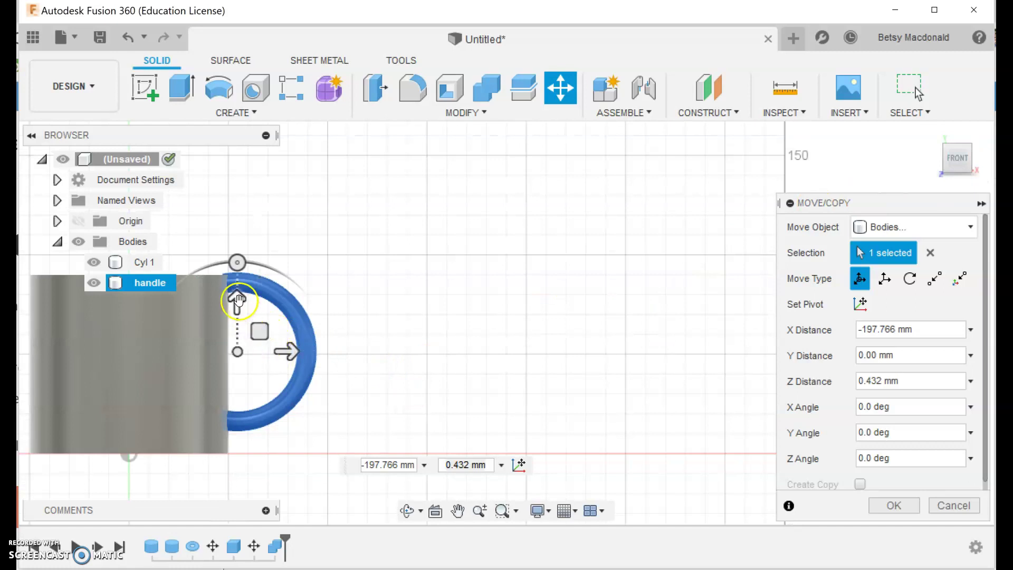
left_click(238, 306)
mouse_move(238, 308)
left_mouse_down()
mouse_move(237, 317)
mouse_move(235, 309)
left_mouse_up()
double_click(393, 394)
key("BackSpace")
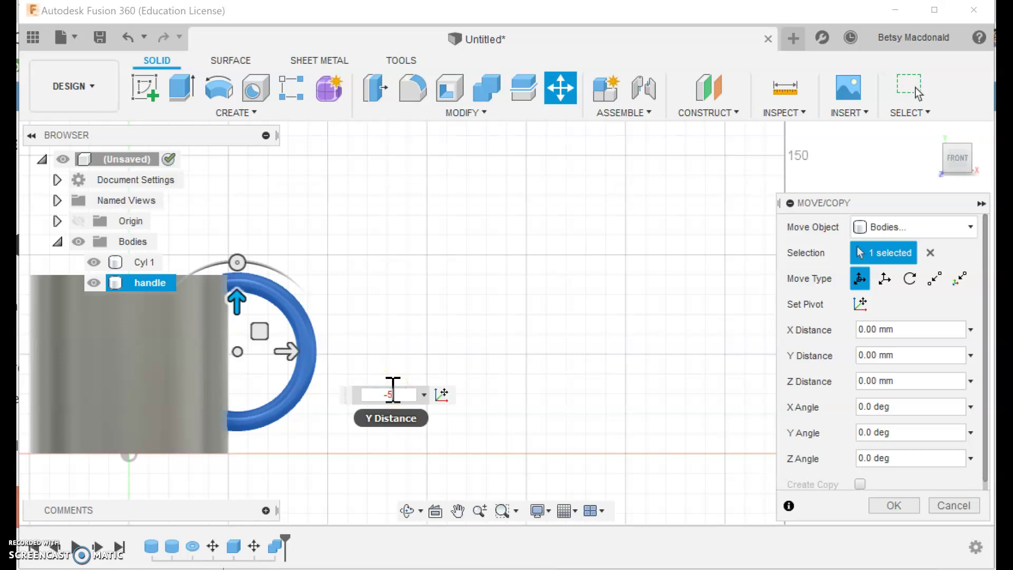
type("-5")
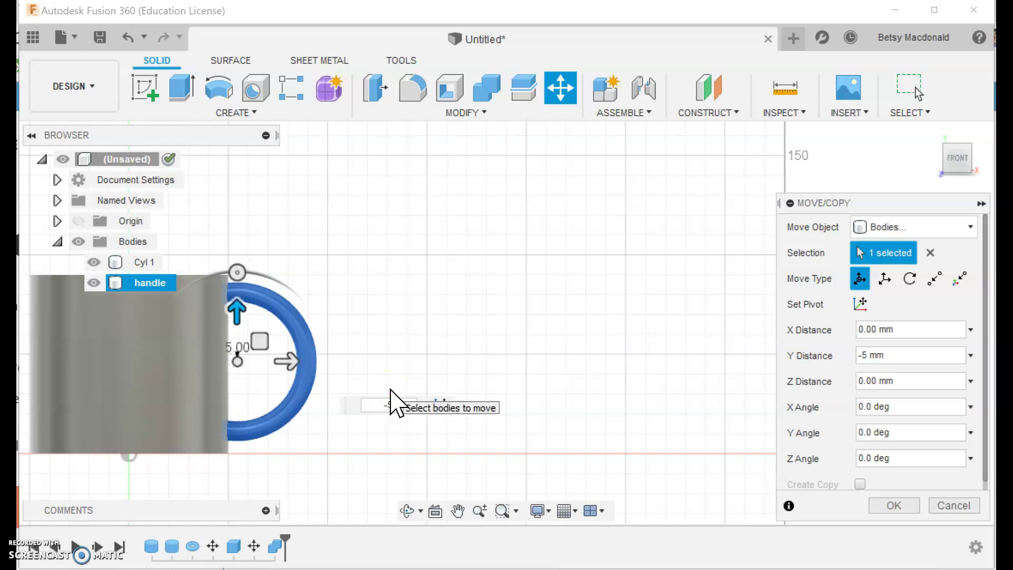
left_click(495, 376)
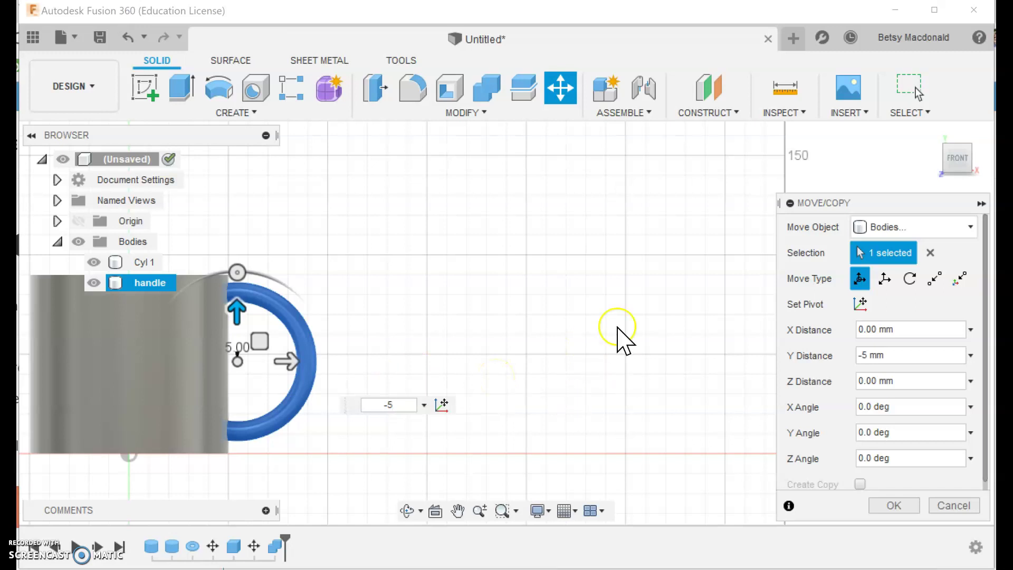
left_click(980, 160)
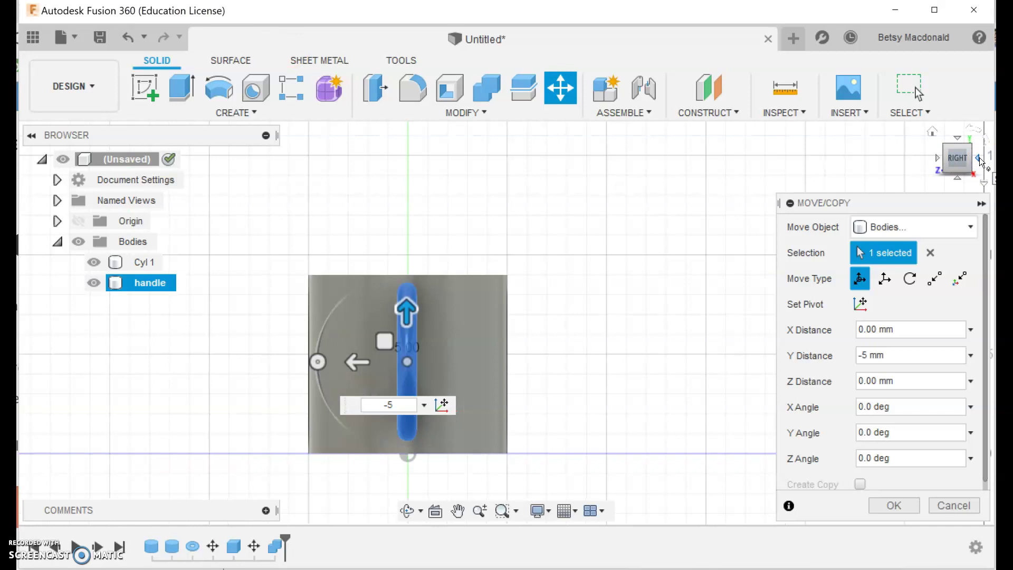
left_click(932, 131)
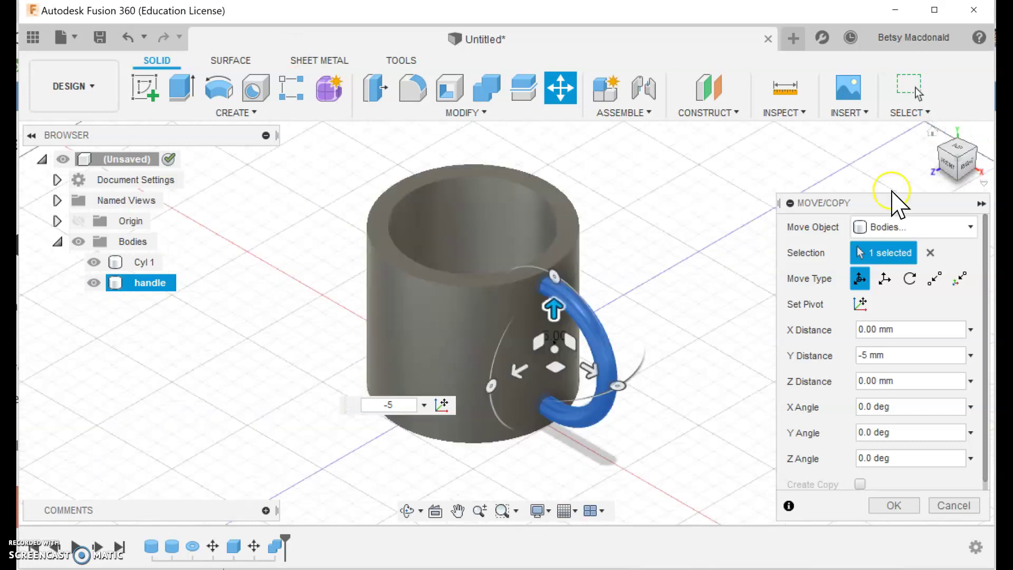
key("Return")
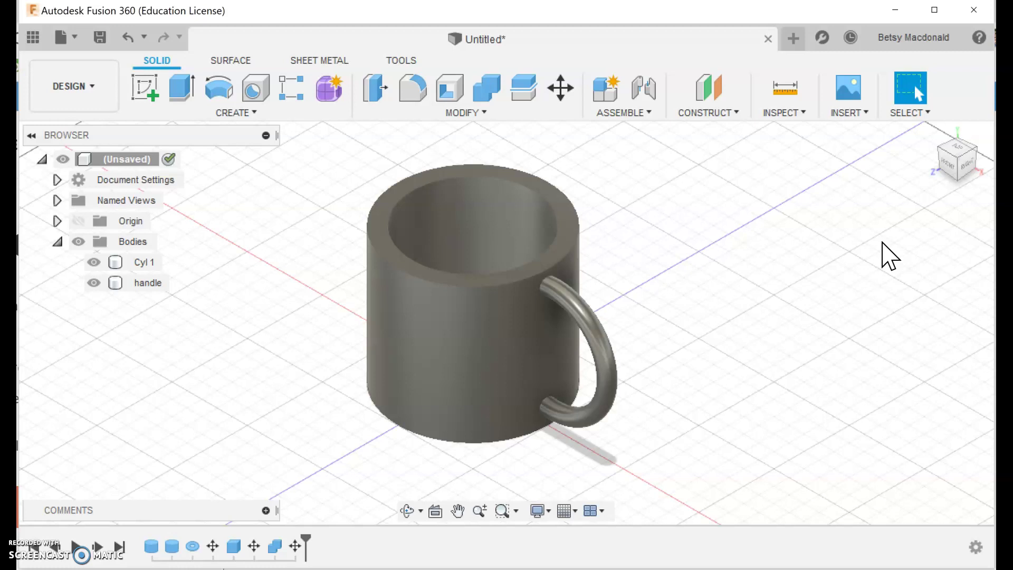
left_click(424, 279)
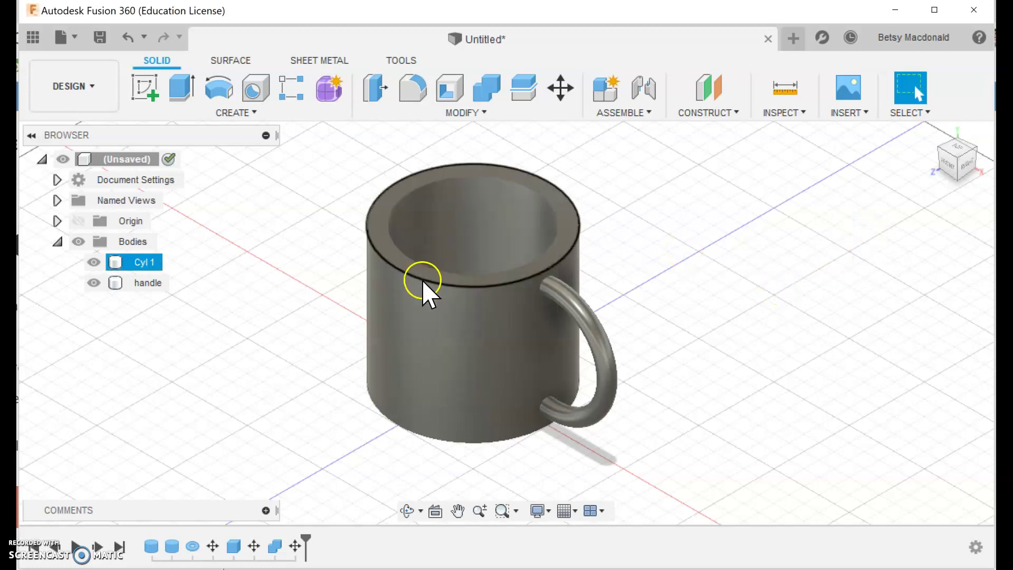
left_click(749, 261)
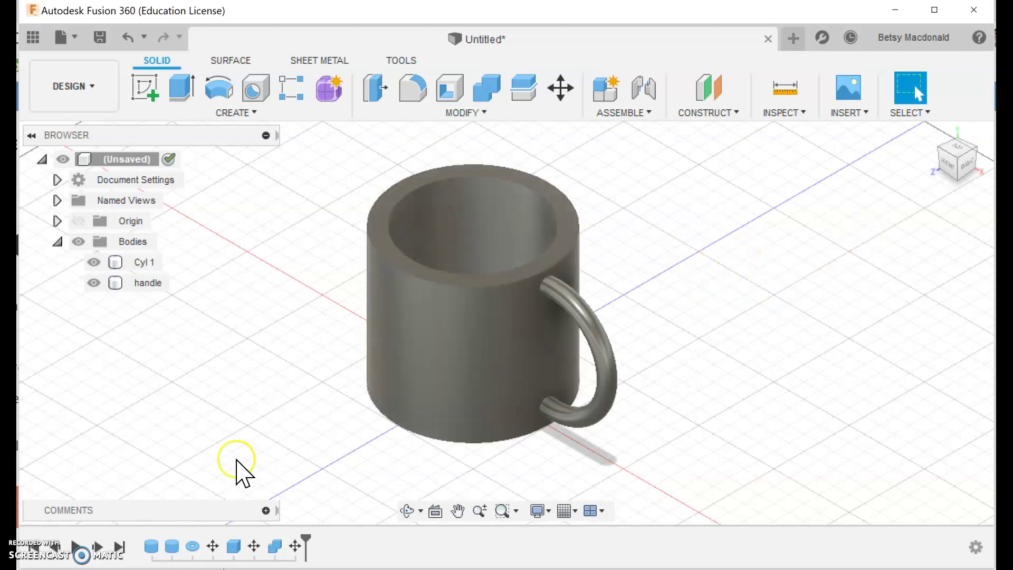